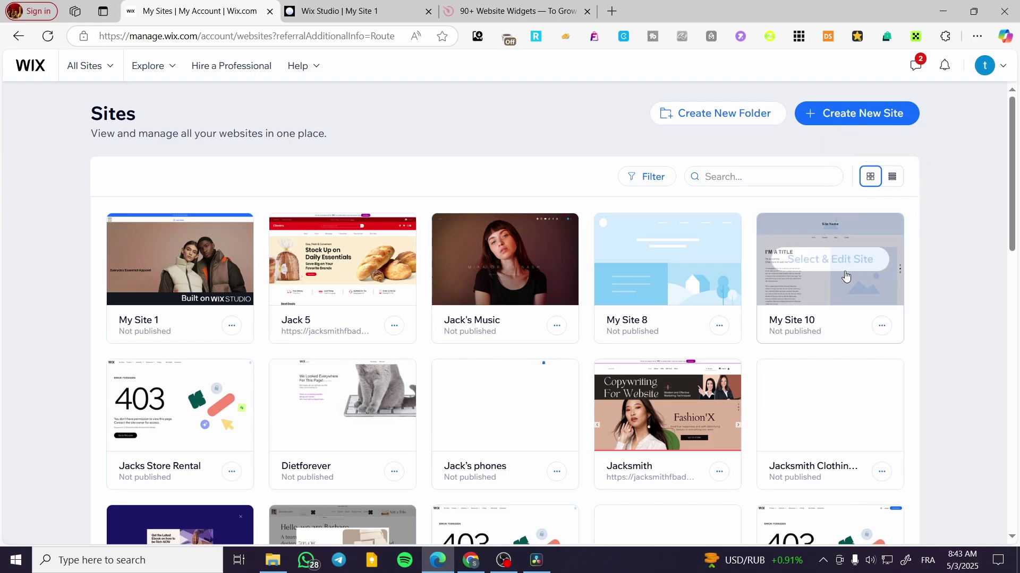
Step: Open My Site 1 from the sites list in the design editor
mouse_move(205, 318)
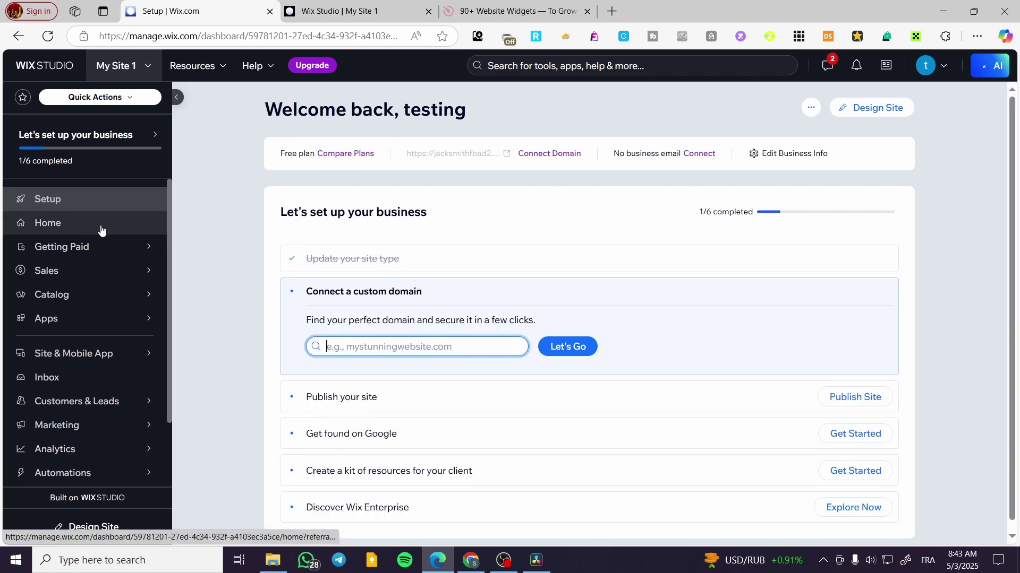
click(871, 107)
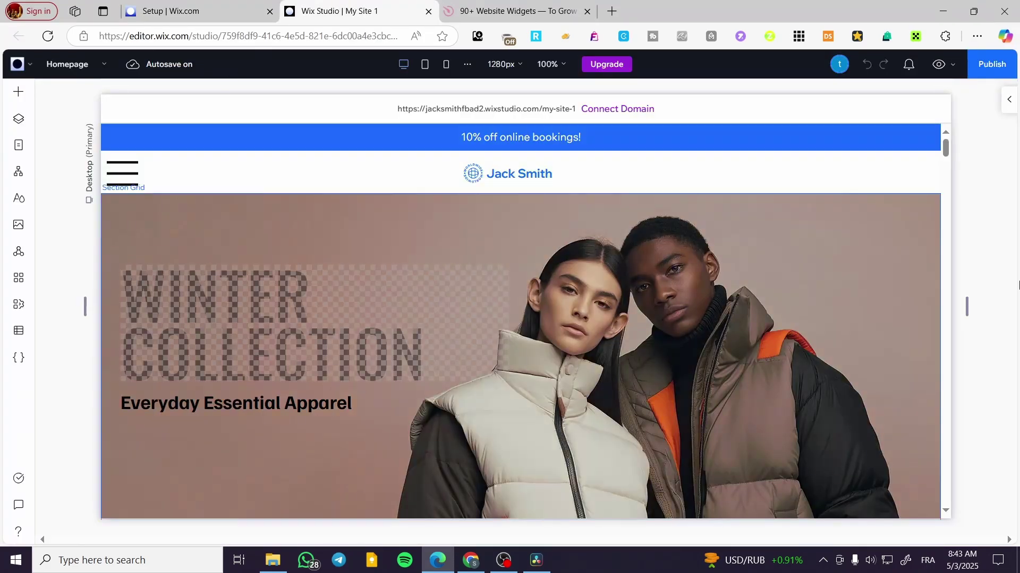
Step: Look through the homepage from the winter collection banner, past the product galleries, to the "Add a Title" and BOOM text section
scroll(904, 259, down, 10)
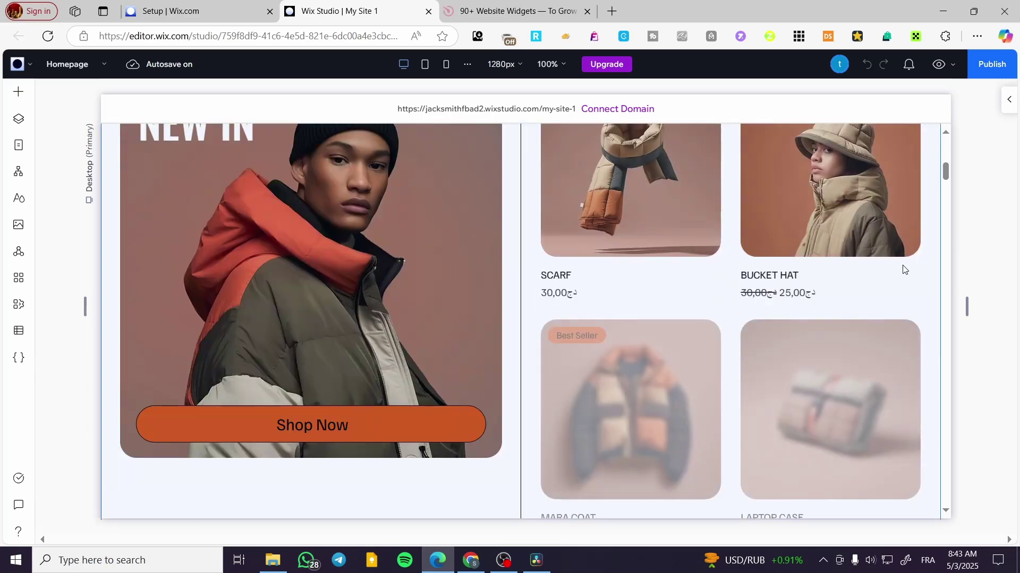
scroll(904, 269, up, 10)
scroll(903, 270, down, 9)
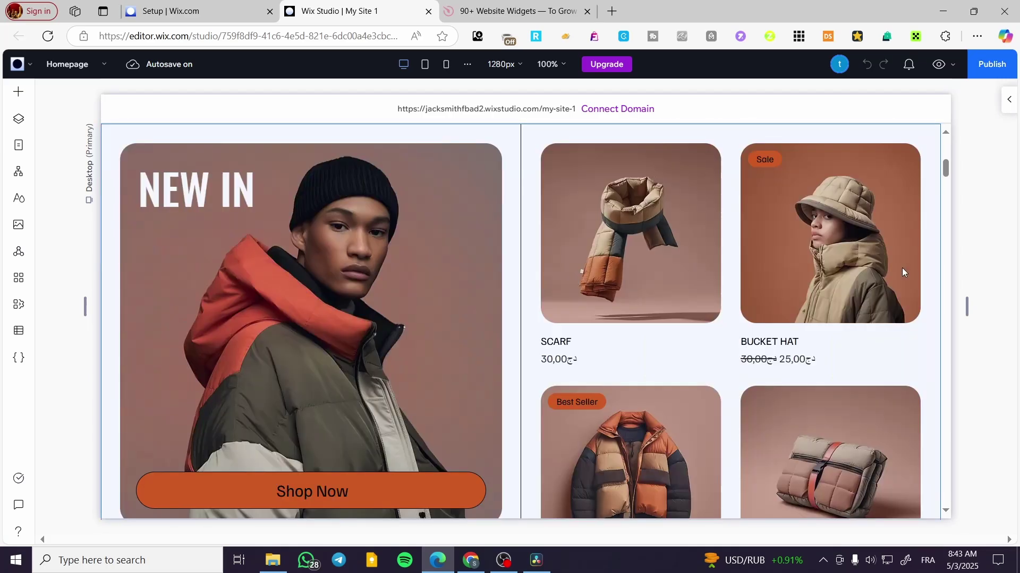
scroll(902, 267, up, 9)
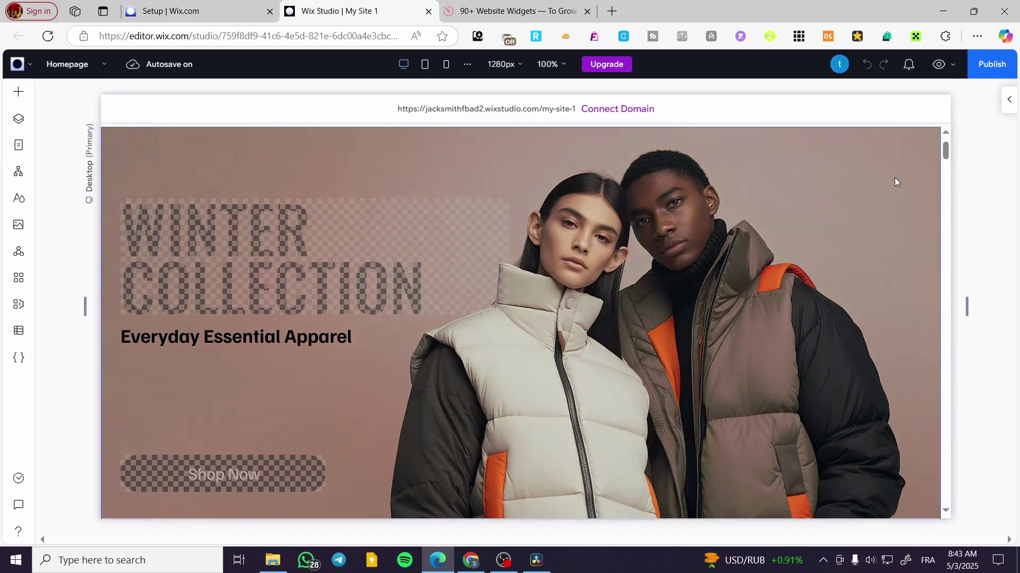
scroll(668, 246, down, 6)
scroll(668, 247, down, 10)
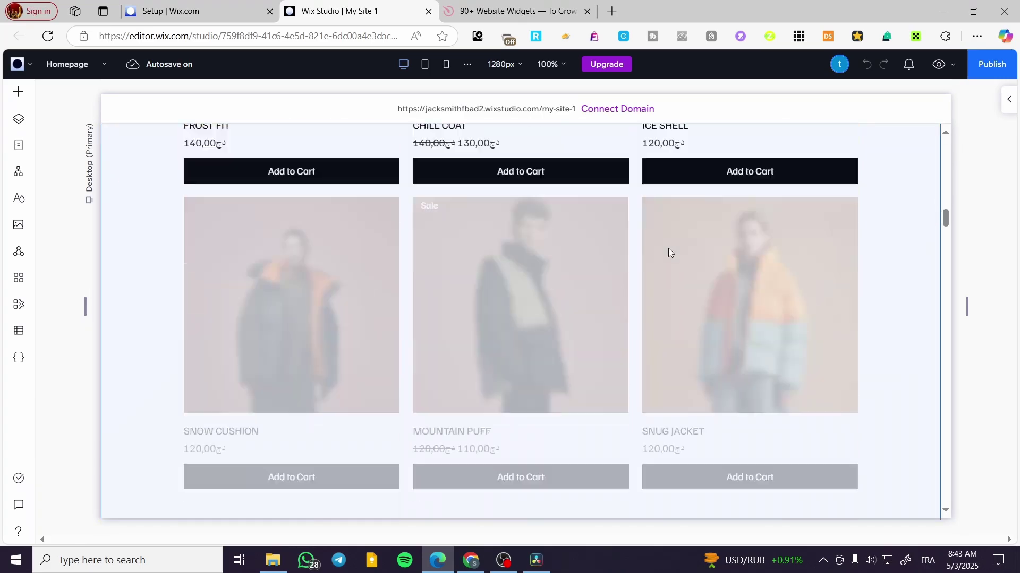
scroll(668, 247, down, 10)
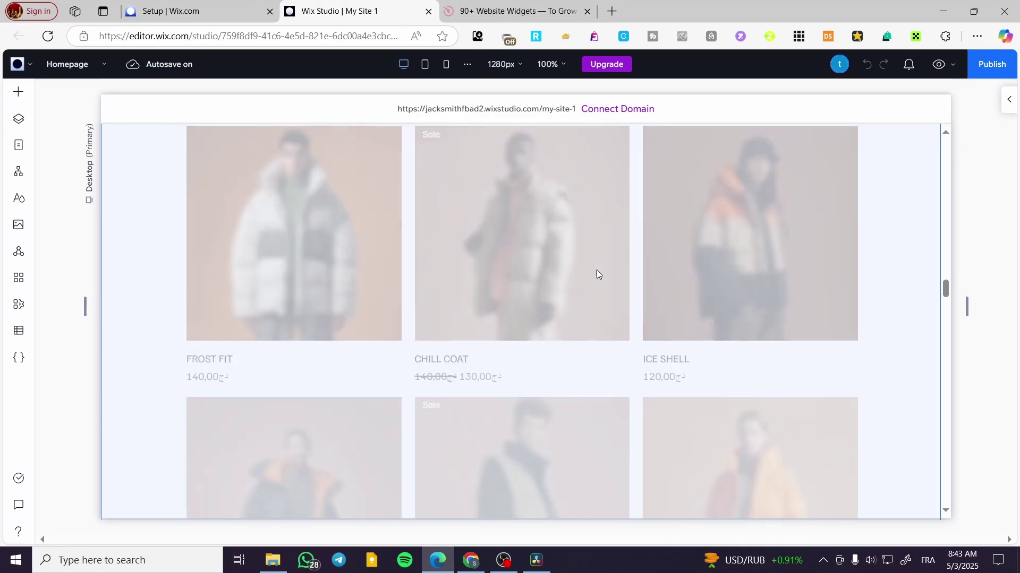
scroll(593, 272, down, 10)
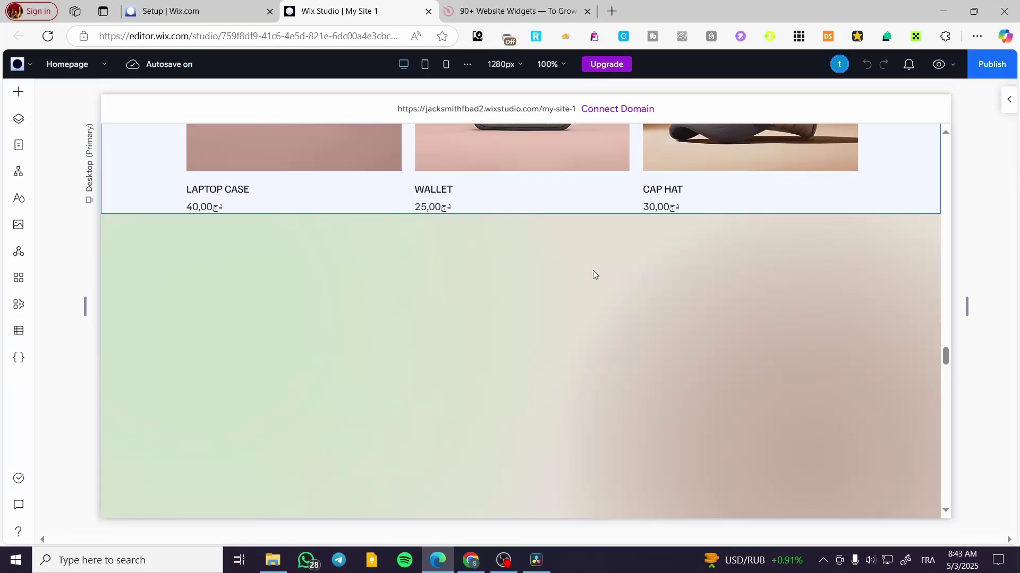
click(593, 271)
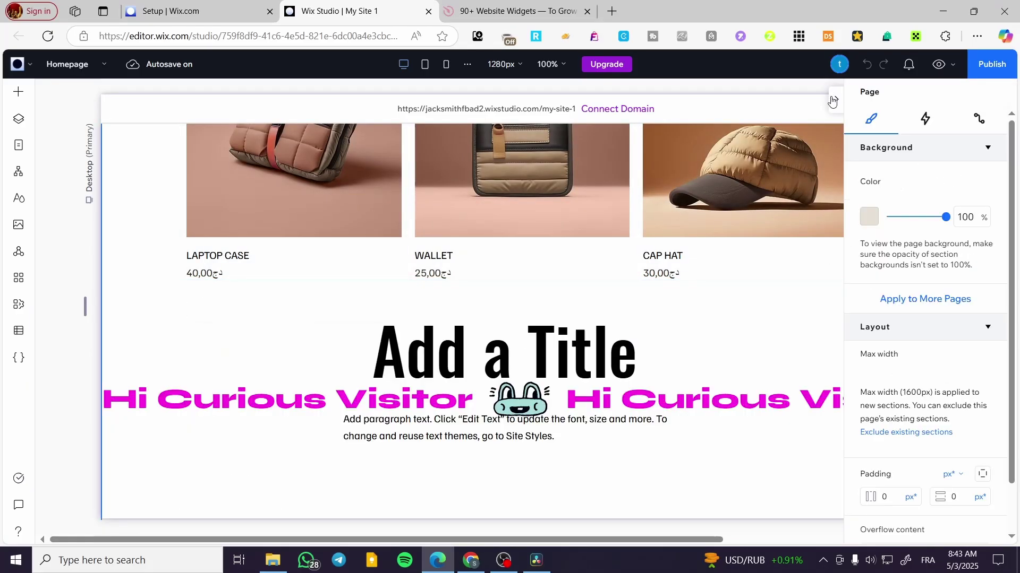
click(836, 100)
scroll(535, 358, down, 3)
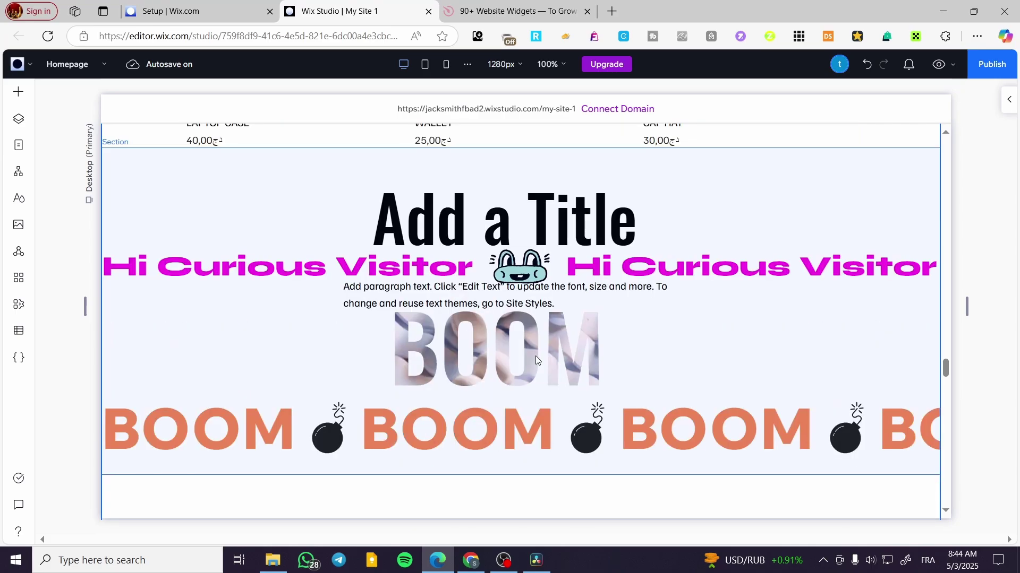
scroll(584, 242, up, 3)
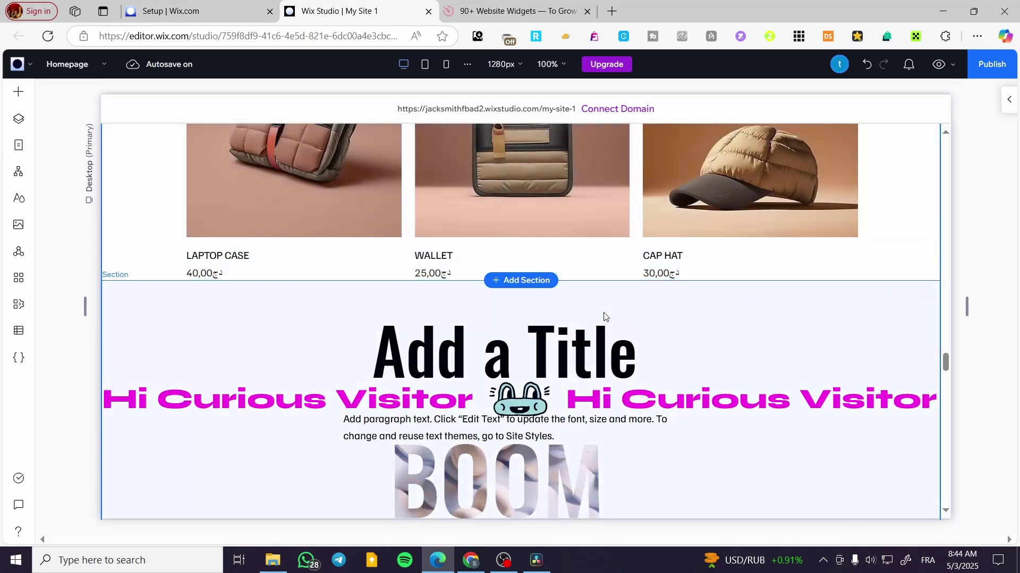
Step: Add a blank section between the product gallery and the "Add a Title" section, and place an image near its left edge
click(523, 281)
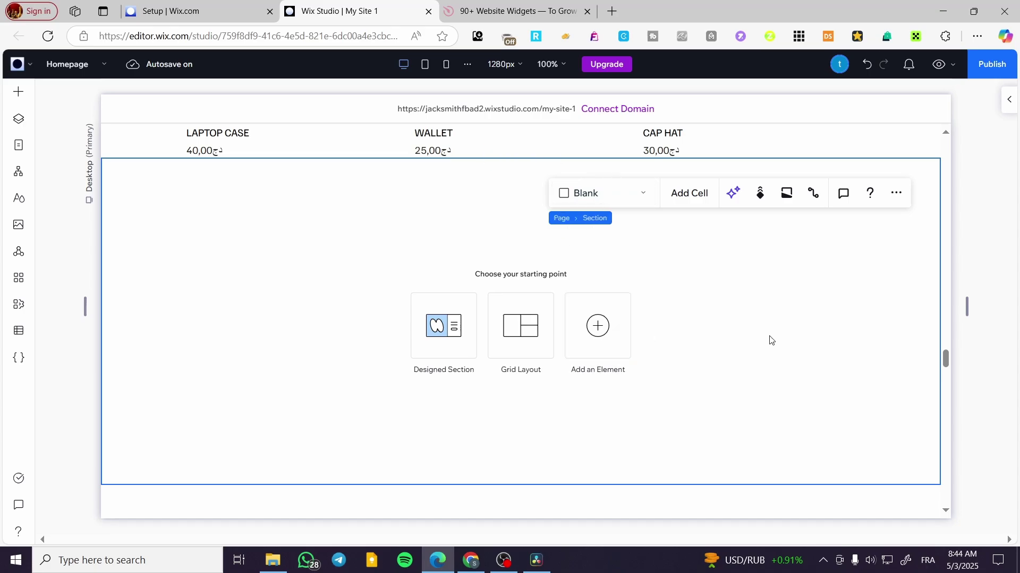
click(685, 347)
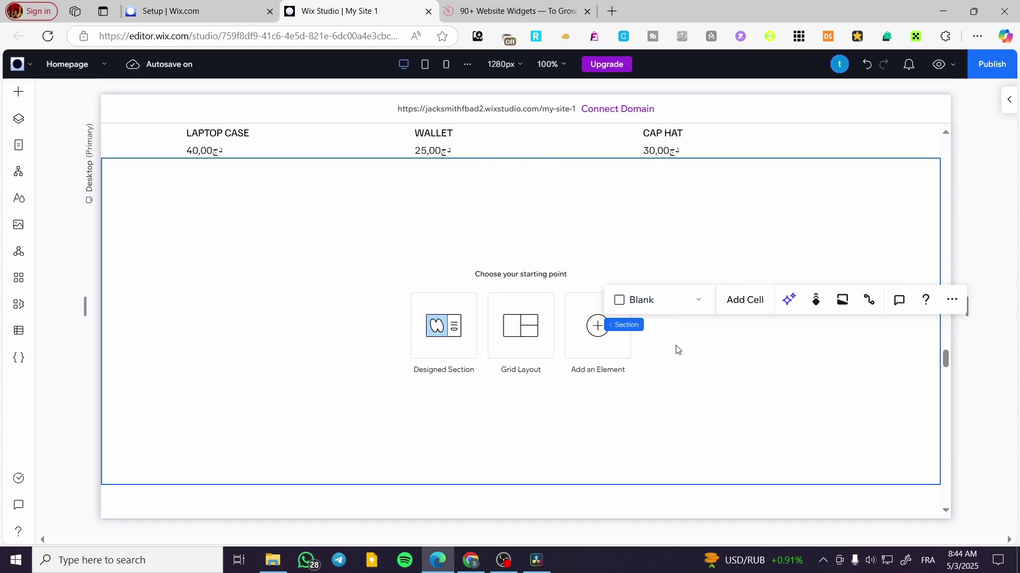
click(610, 359)
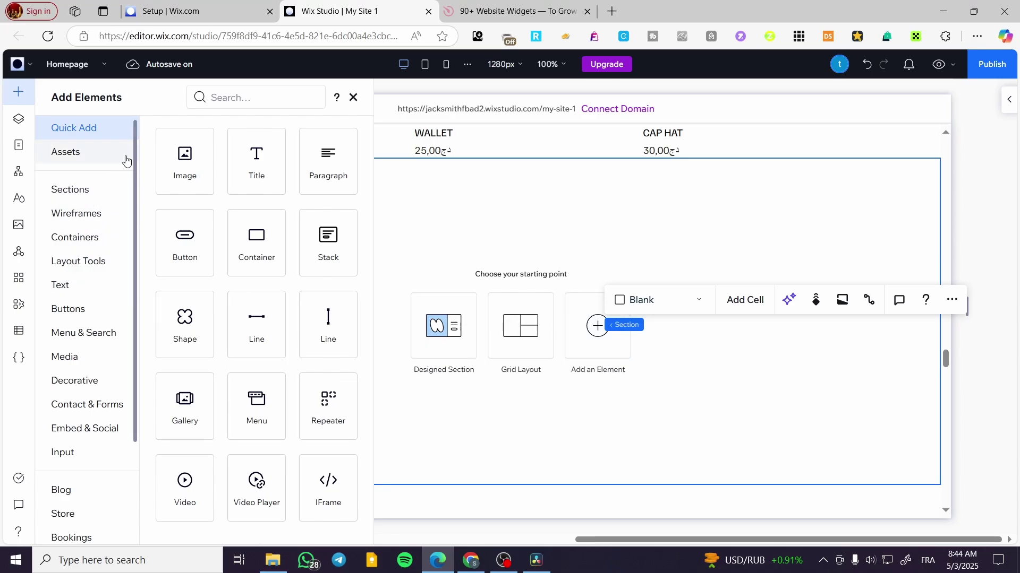
drag(198, 155, 203, 303)
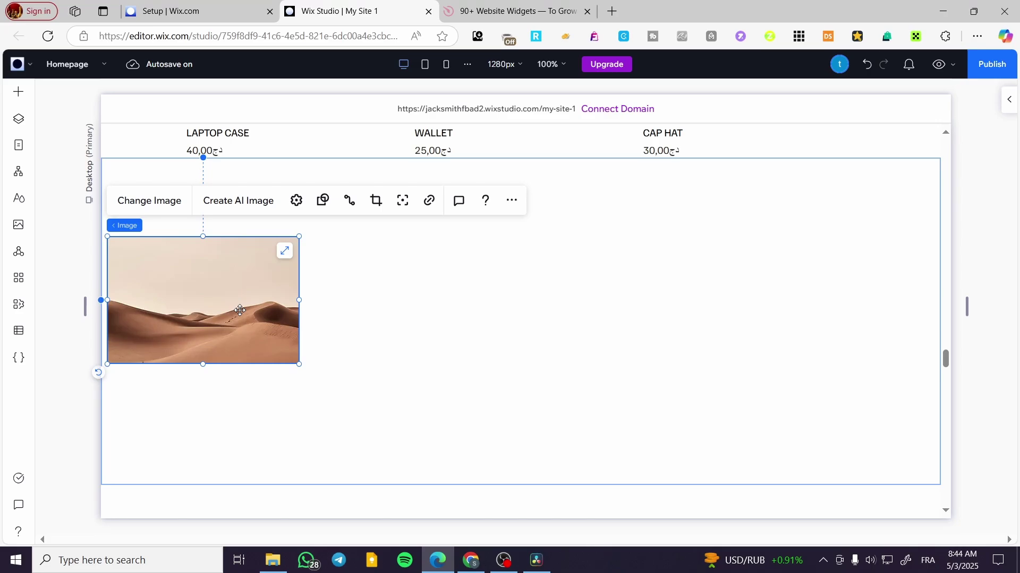
Step: Duplicate the desert image three times and arrange the four images in one horizontal row across the section
right_click(255, 291)
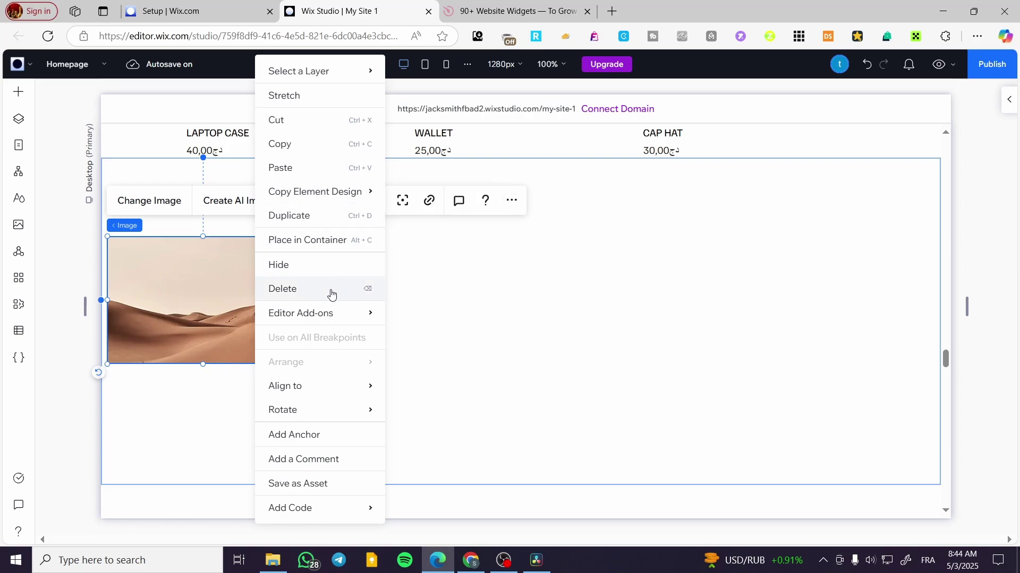
mouse_move(318, 378)
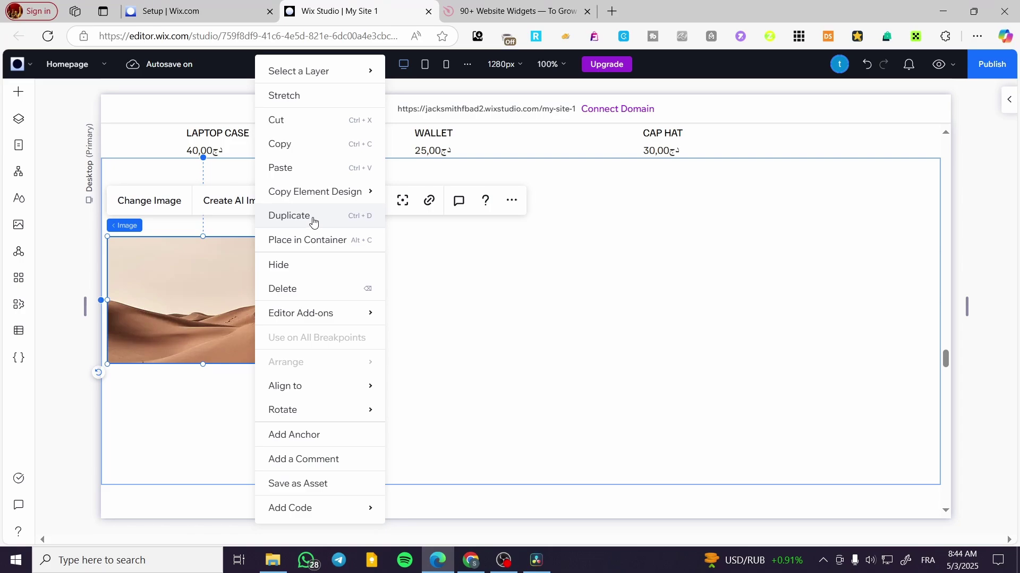
key(ctrl+d)
drag(250, 320, 787, 316)
key(ctrl+d)
key(ctrl+d)
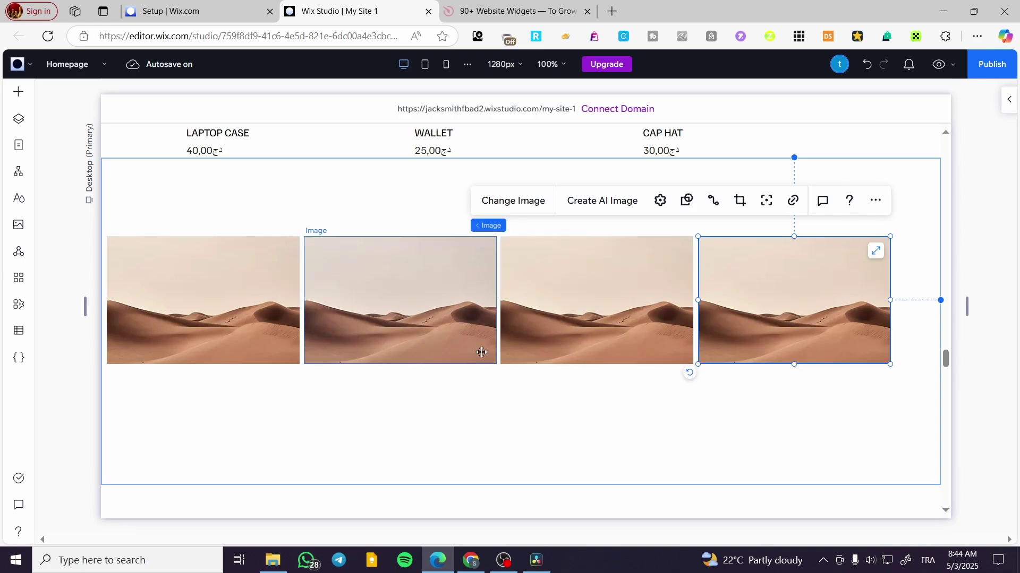
Step: Select all four desert images together and group them into a stack
drag(758, 398, 198, 264)
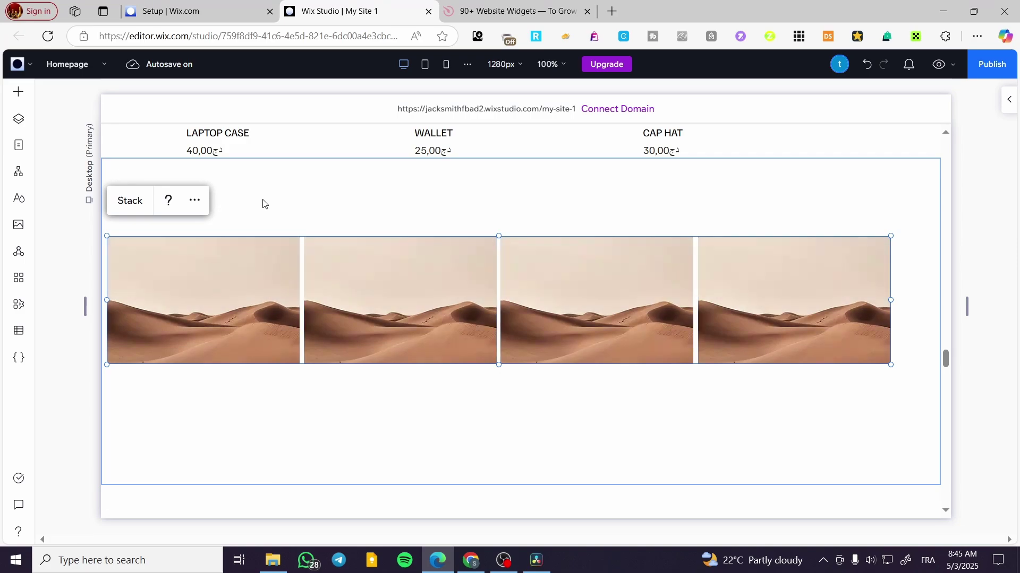
key(ctrl+shift+s)
click(464, 221)
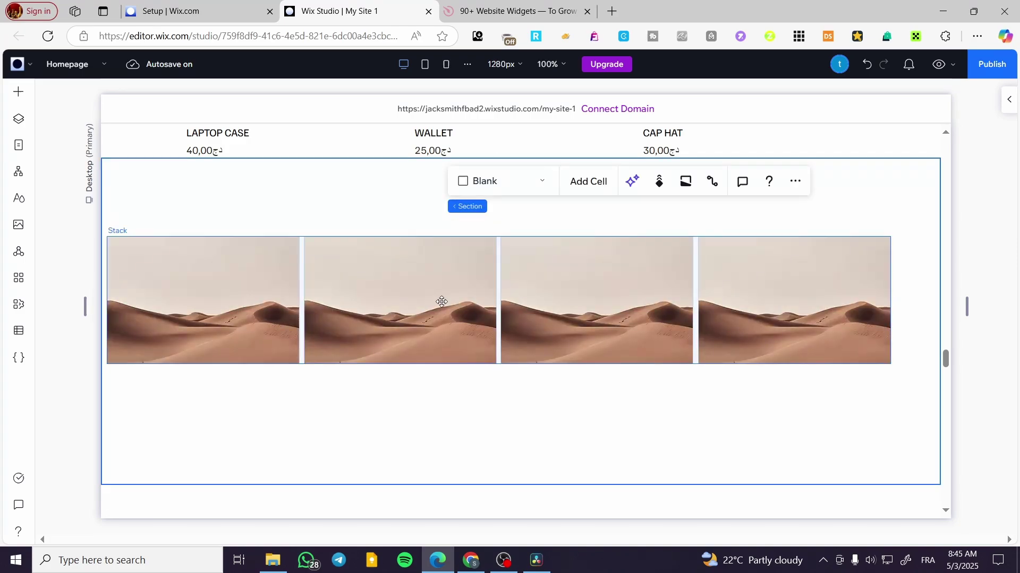
Step: Replace the second image in the stack with the Roof Hotel picture, searching the Wix media library for "logo"
click(370, 290)
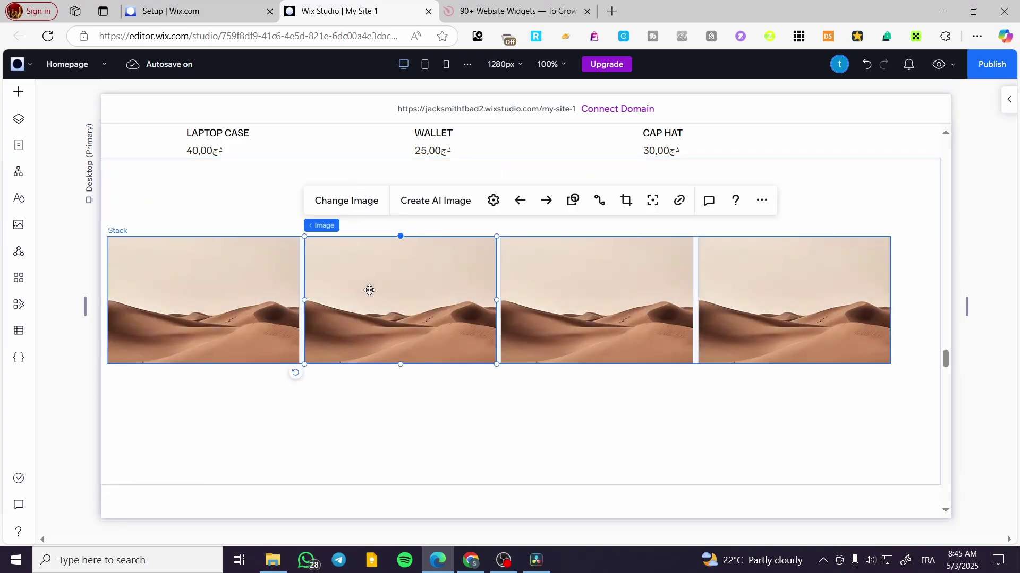
click(195, 296)
click(364, 252)
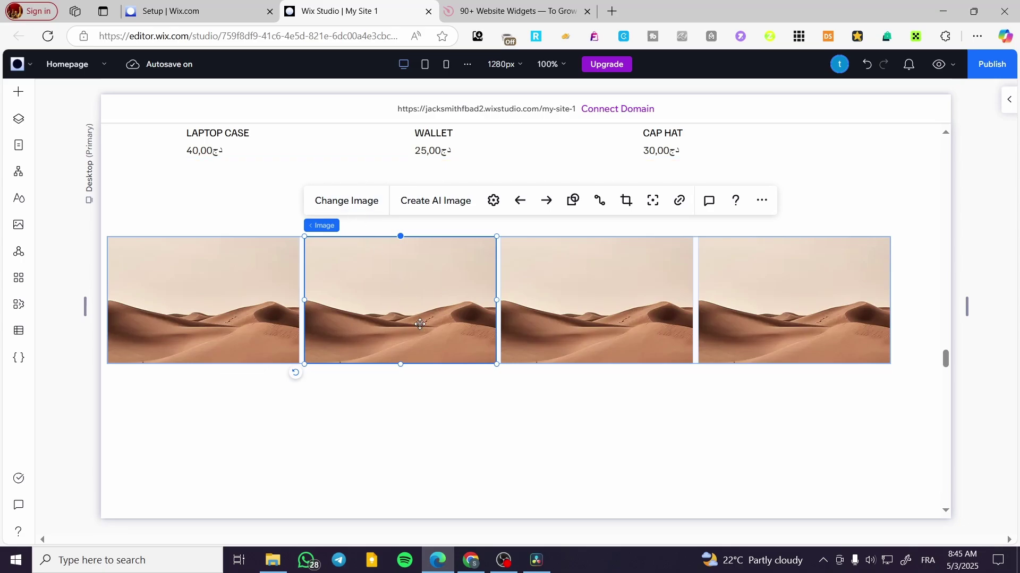
double_click(320, 357)
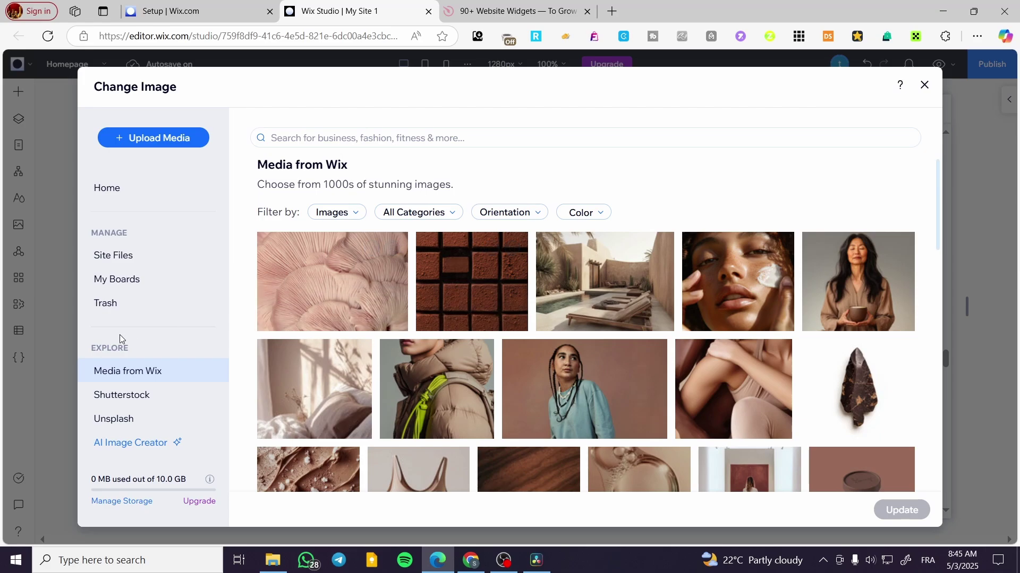
click(381, 138)
text(logo)
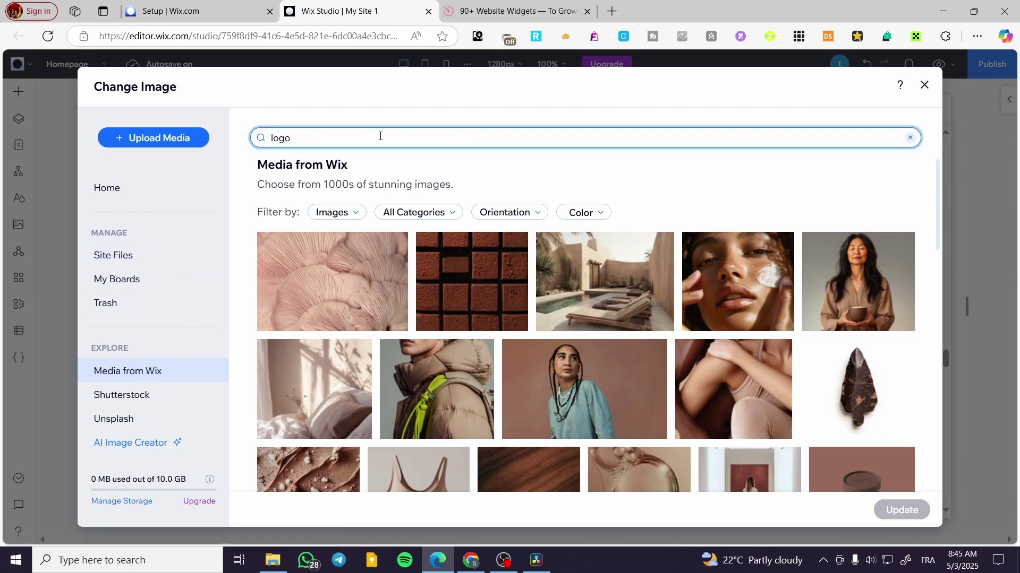
key(Return)
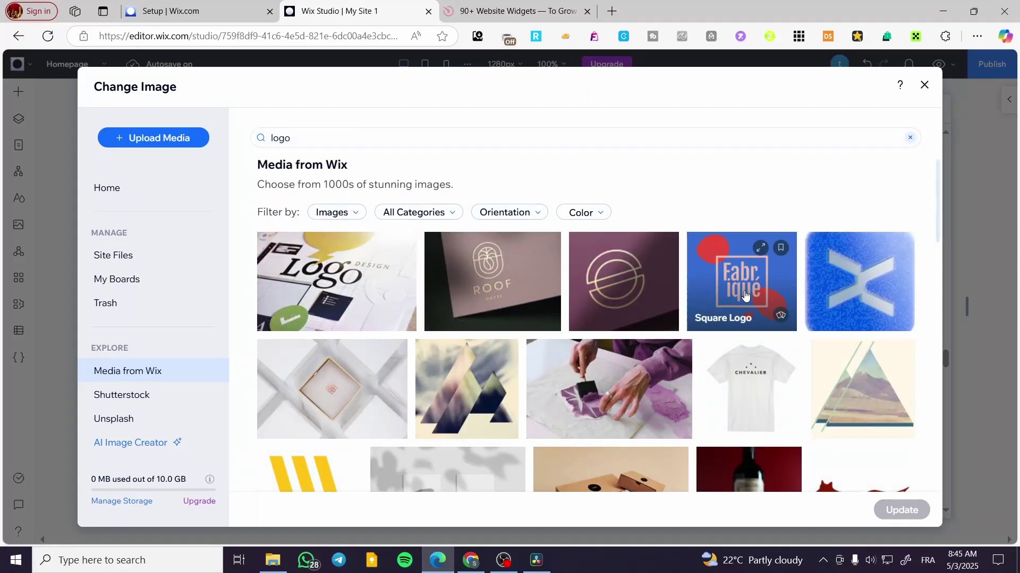
click(745, 295)
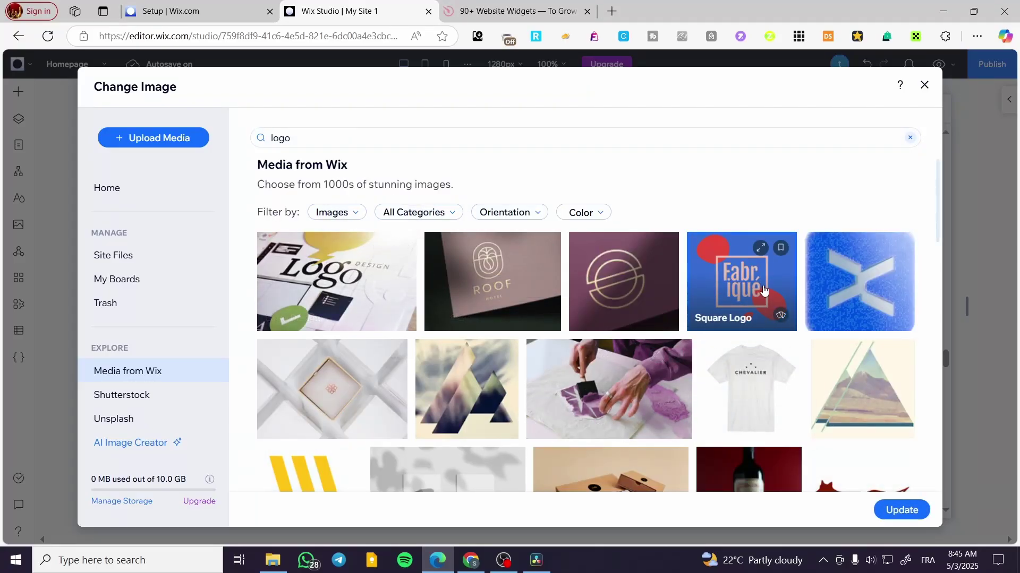
click(356, 275)
click(537, 285)
key(Escape)
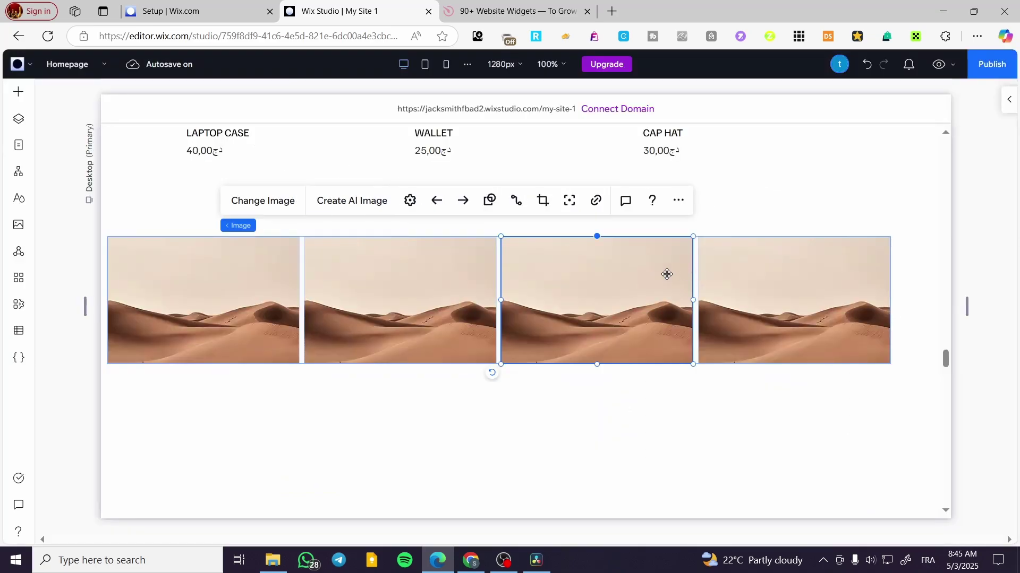
Step: Replace the third image in the stack with the Logo Design picture from the Wix media library
double_click(586, 301)
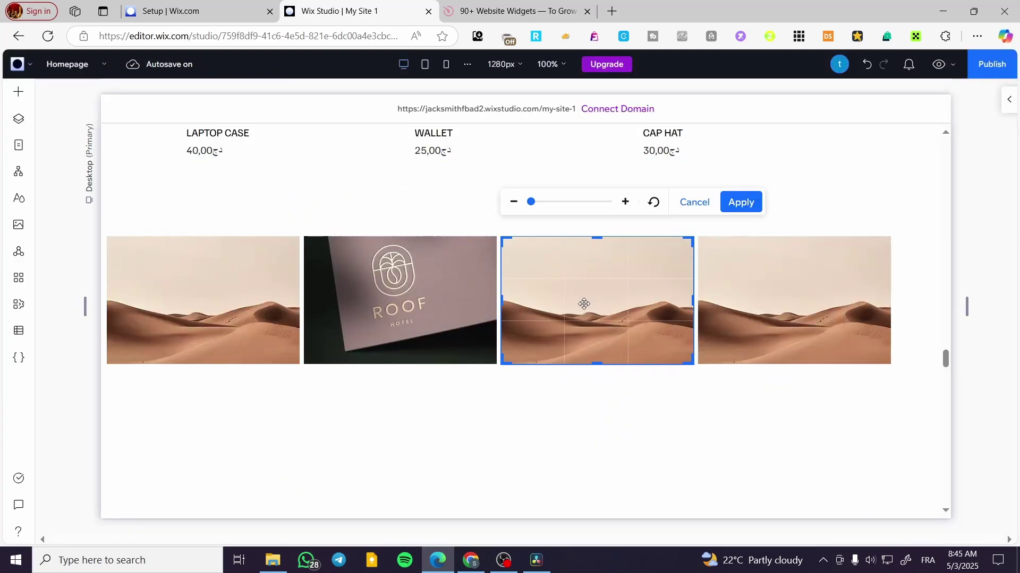
click(685, 214)
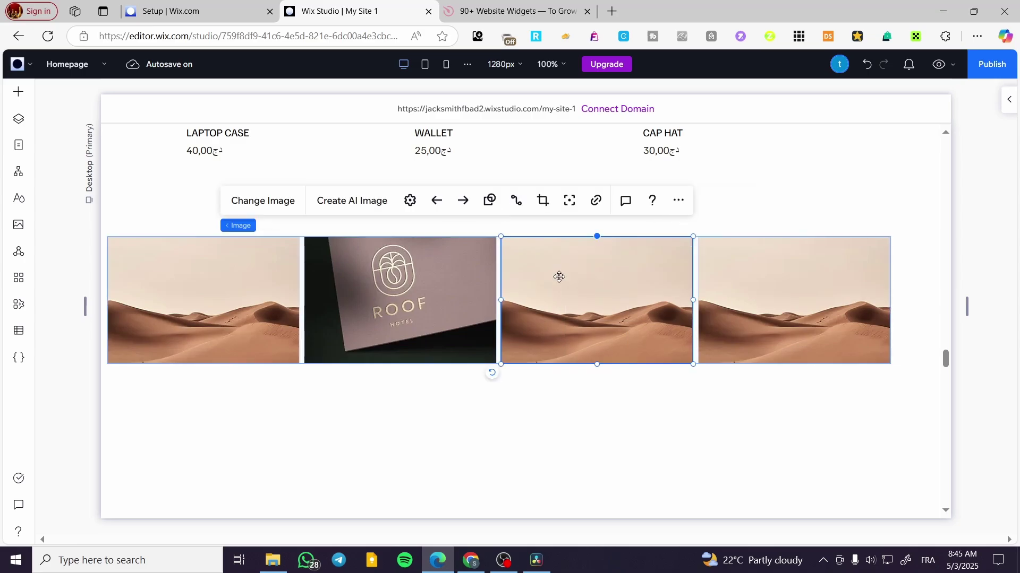
click(255, 200)
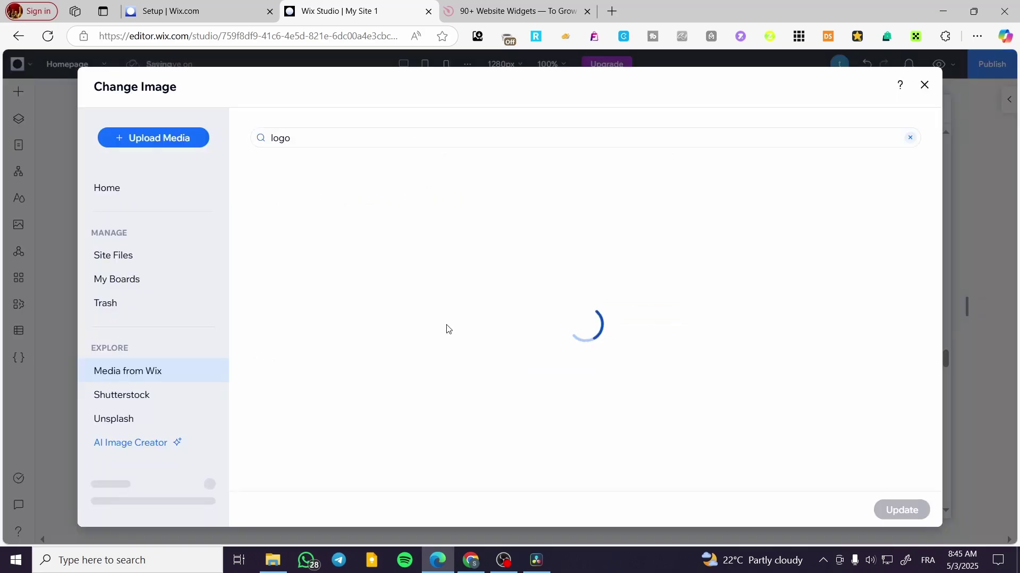
click(367, 278)
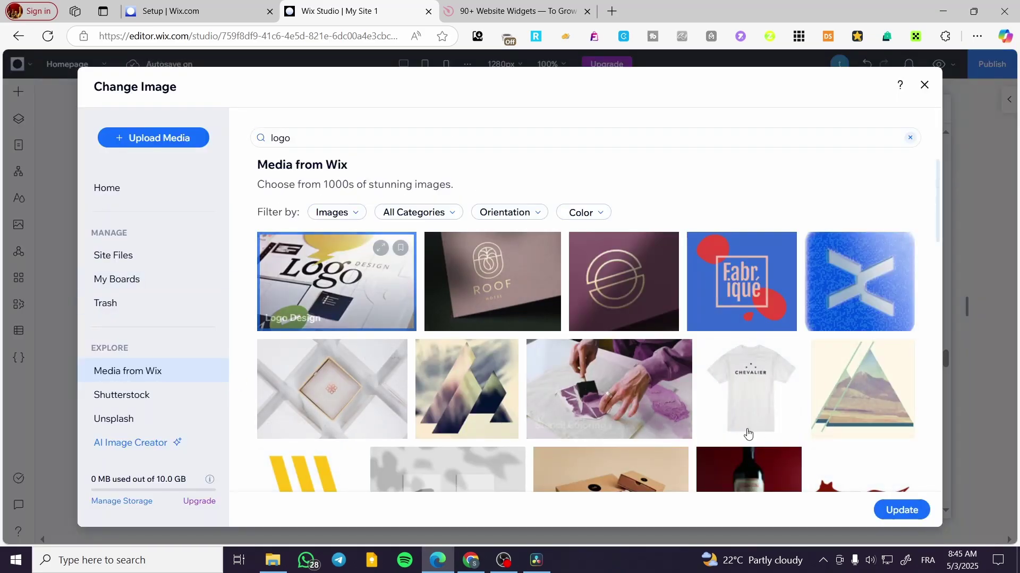
click(903, 510)
Step: Replace the fourth image in the stack with the blue Fabrique logo picture from the Wix media library
click(834, 340)
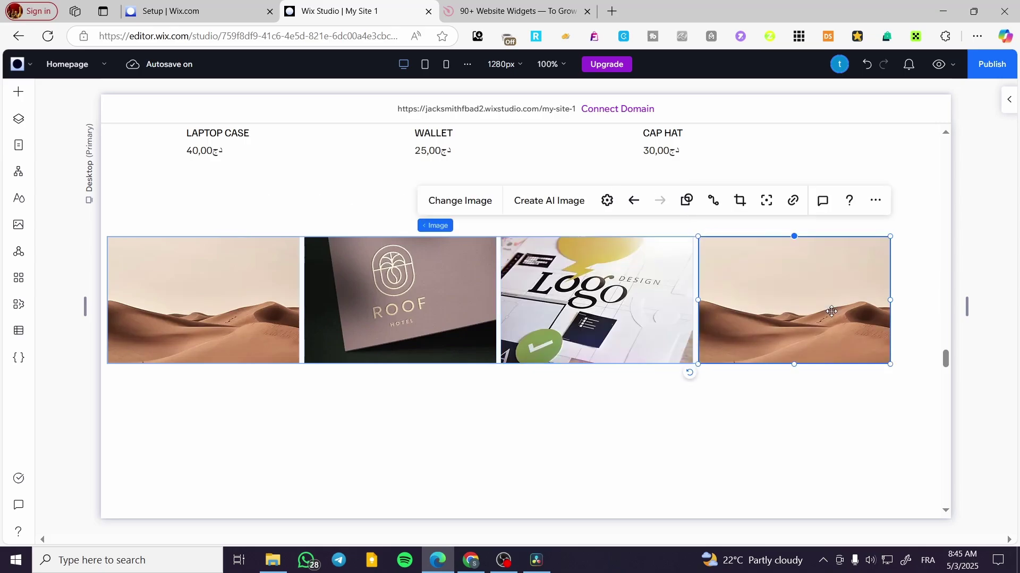
double_click(832, 312)
click(892, 202)
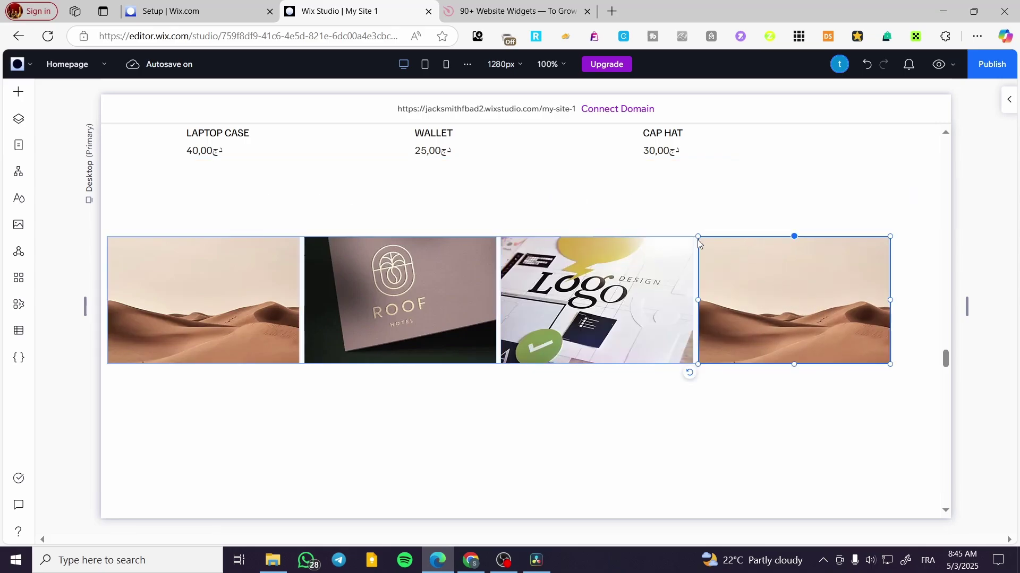
click(463, 207)
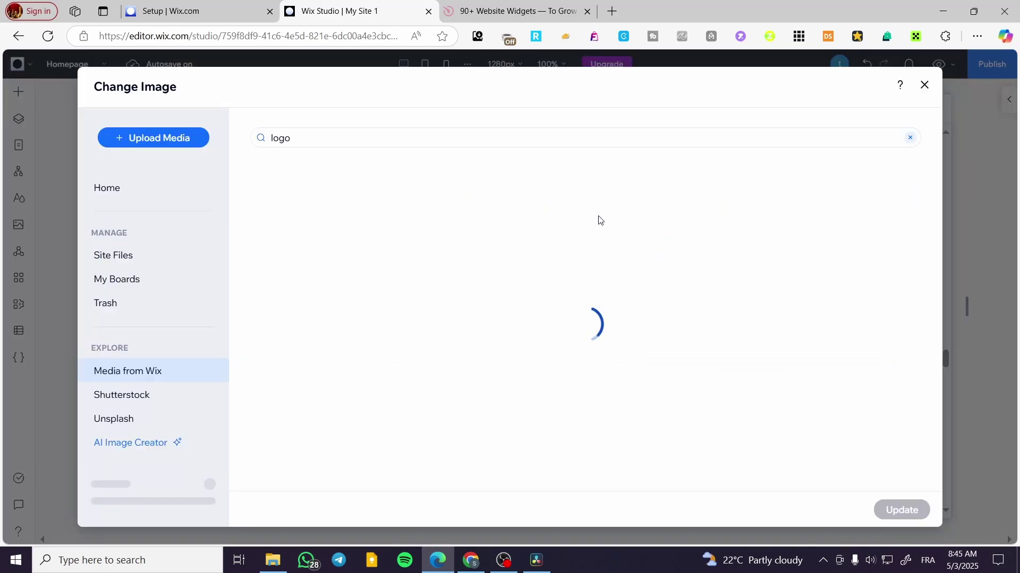
click(756, 283)
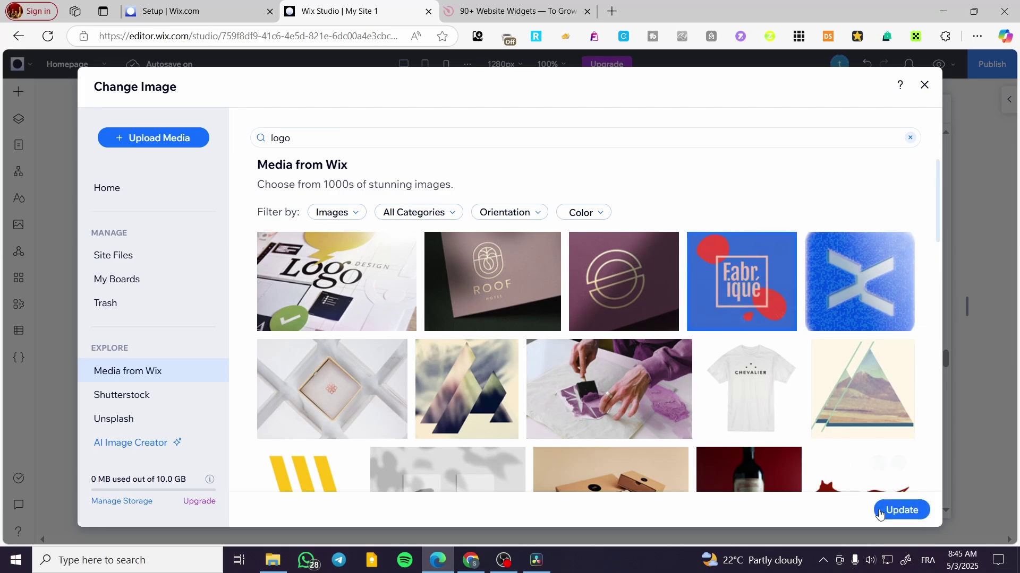
click(901, 510)
Step: Replace the first image in the stack with the grey "humid" cards picture from the Wix media library
click(251, 322)
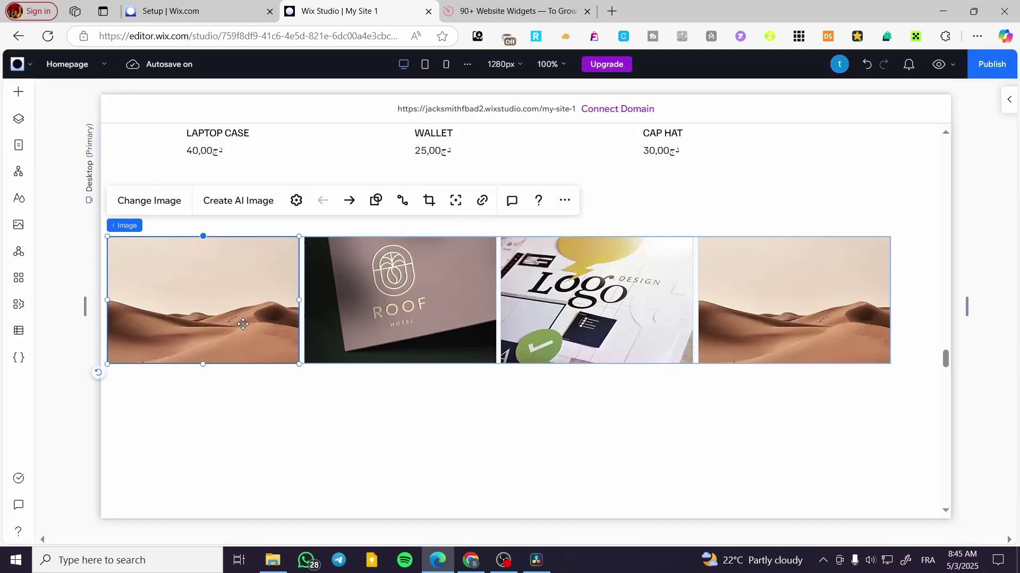
click(151, 203)
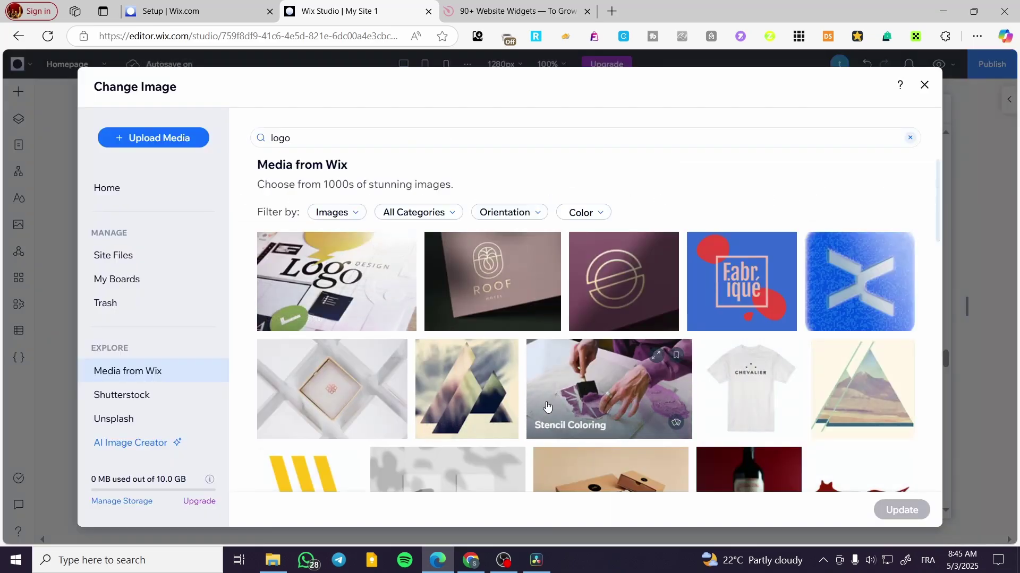
scroll(546, 419, down, 1)
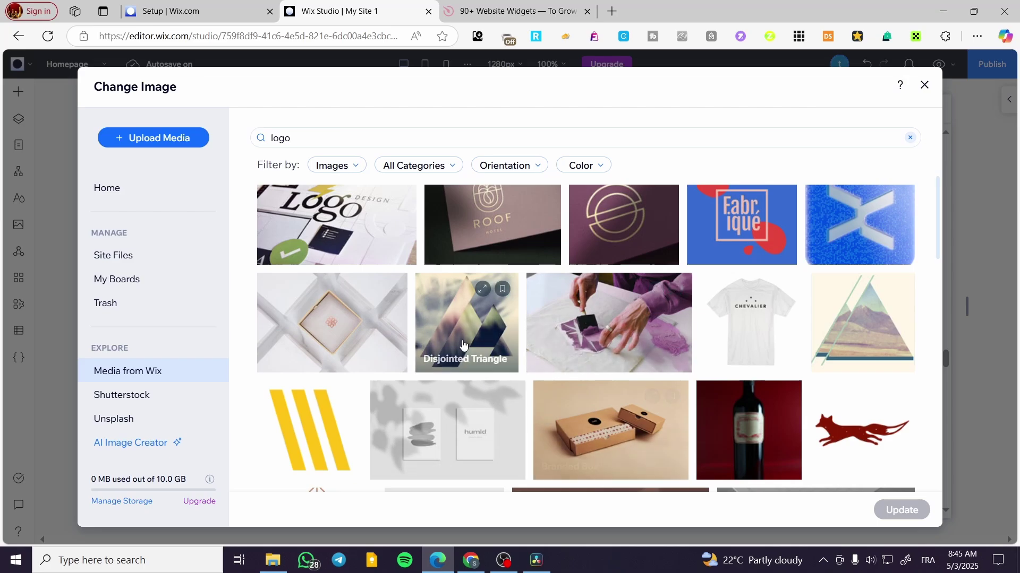
click(486, 429)
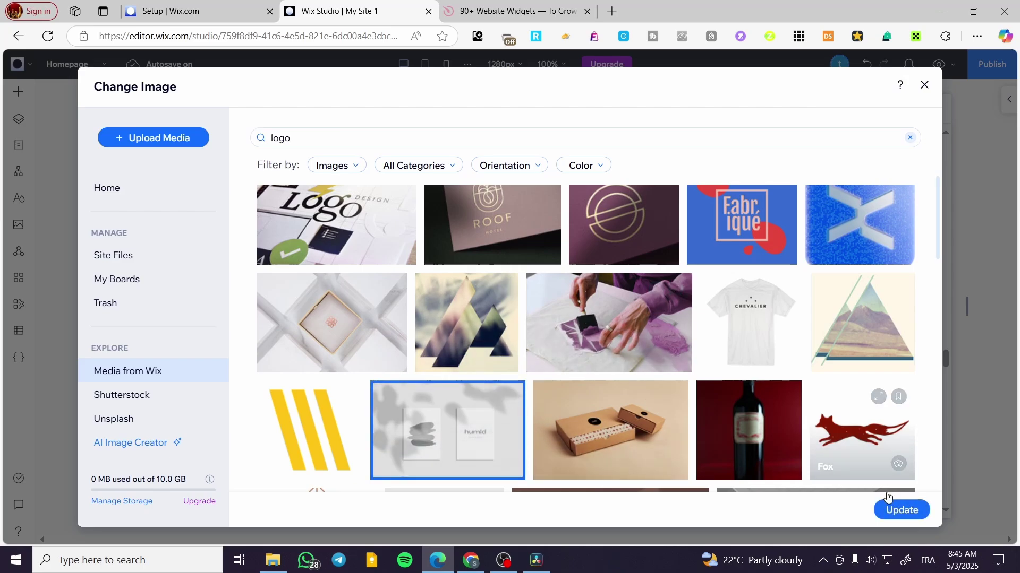
click(902, 510)
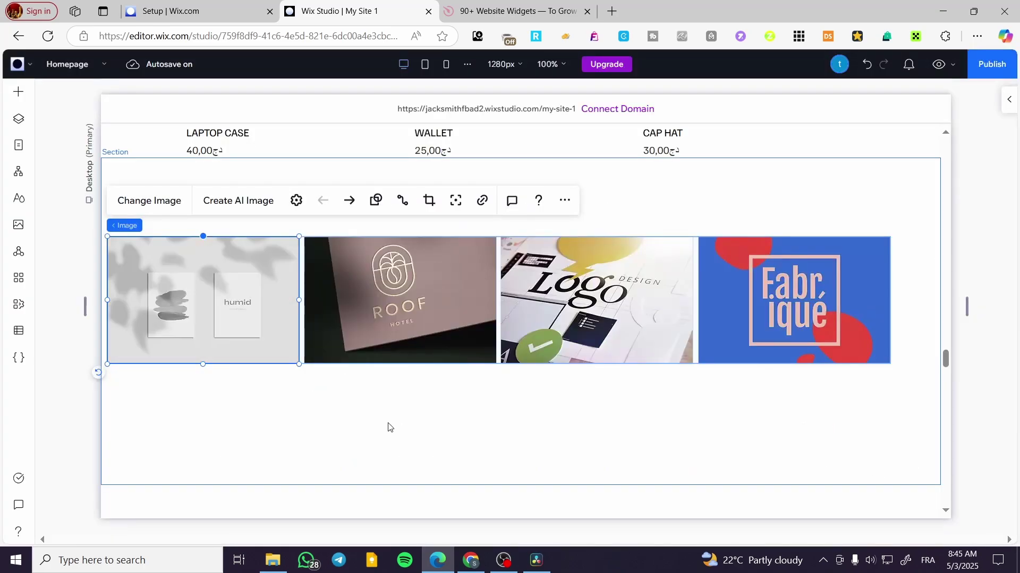
drag(213, 297, 237, 299)
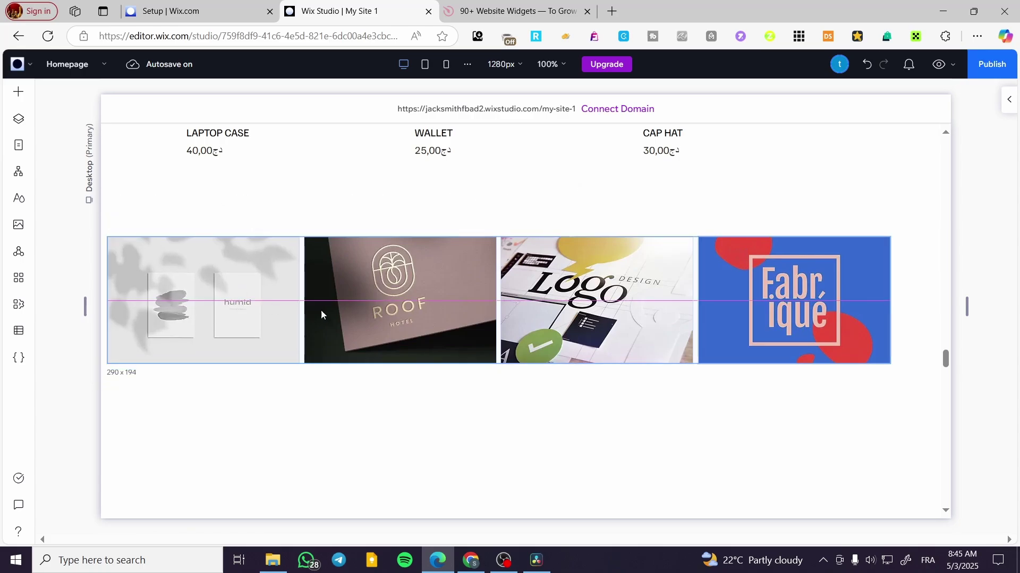
mouse_move(423, 266)
mouse_down()
mouse_move(421, 279)
mouse_move(413, 266)
mouse_up()
click(415, 409)
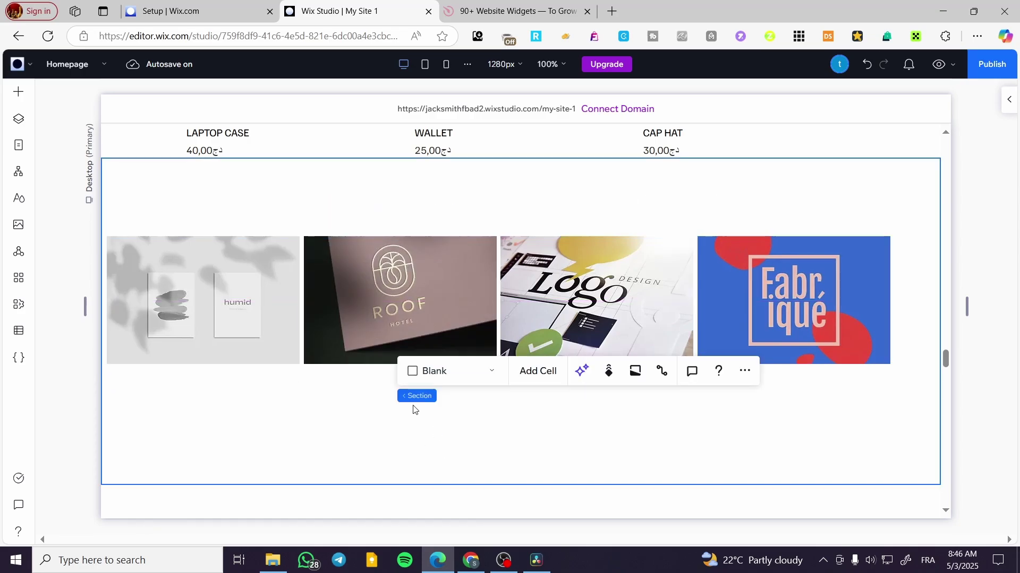
Step: Duplicate the four-image stack, align the two stacks end to end in one row and group them into a single stack
click(238, 270)
drag(238, 270, 828, 298)
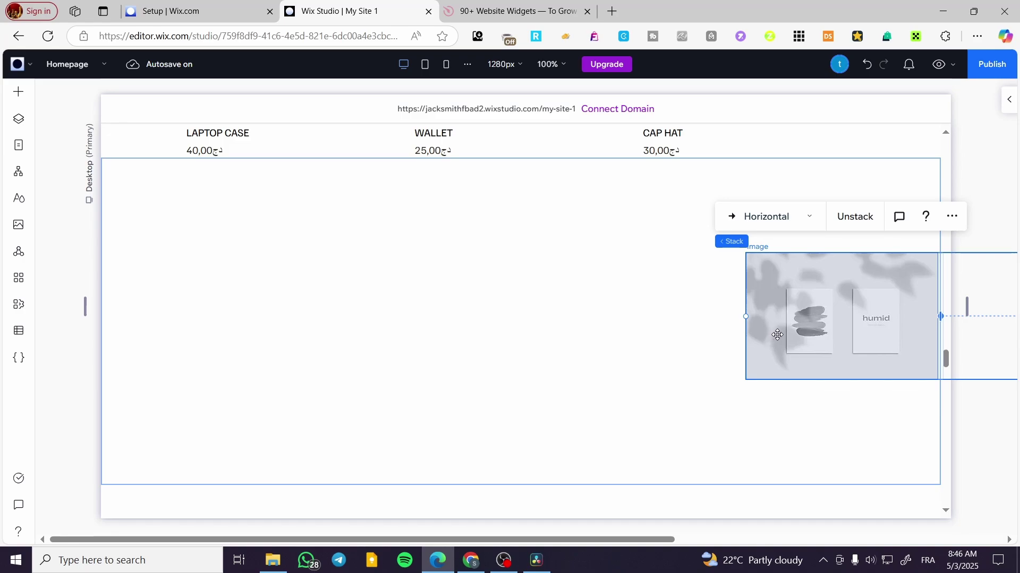
mouse_move(777, 334)
mouse_down()
mouse_move(797, 350)
mouse_move(791, 366)
mouse_move(341, 367)
mouse_move(239, 337)
mouse_move(34, 312)
mouse_move(54, 309)
mouse_up()
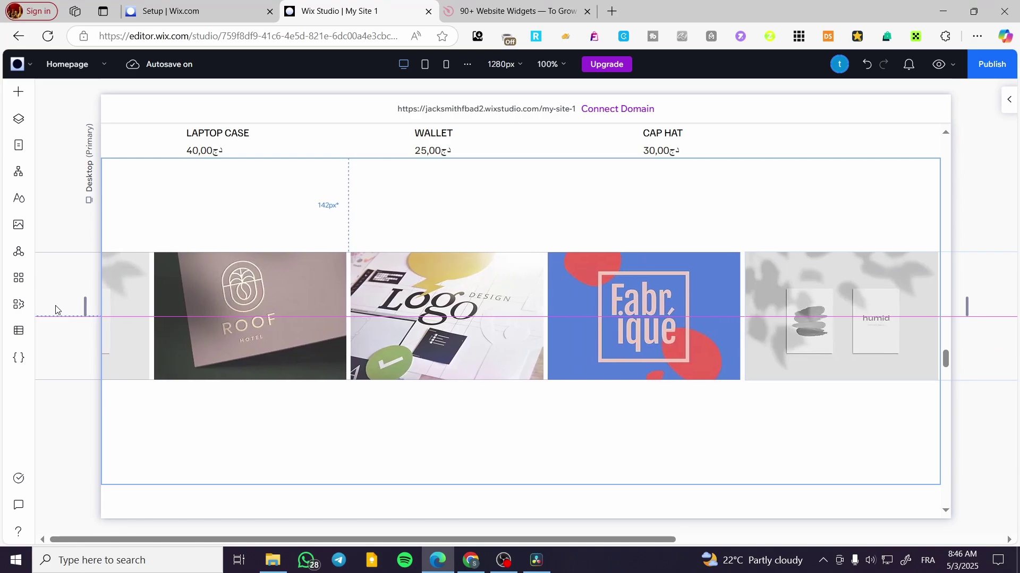
click(178, 357)
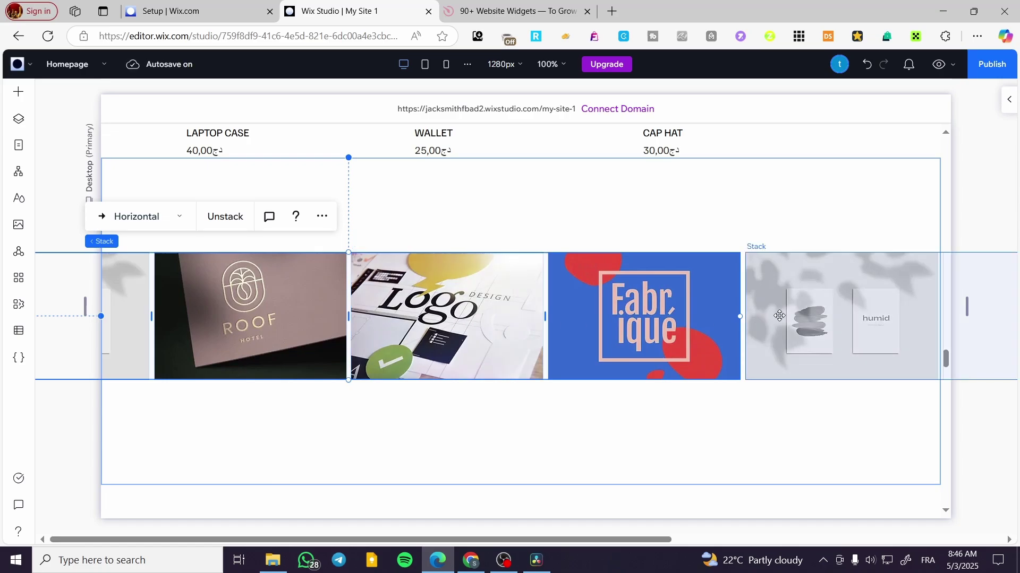
click(753, 325)
click(627, 272)
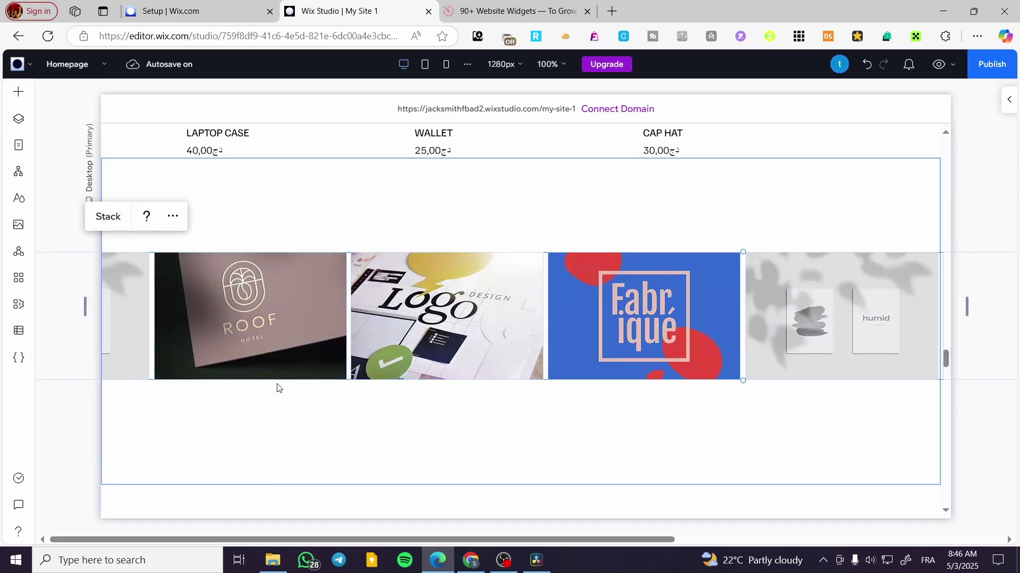
Step: Duplicate the combined eight-image stack, line the copies up end to end and group them into one longer stack
click(235, 323)
drag(212, 314, 1001, 315)
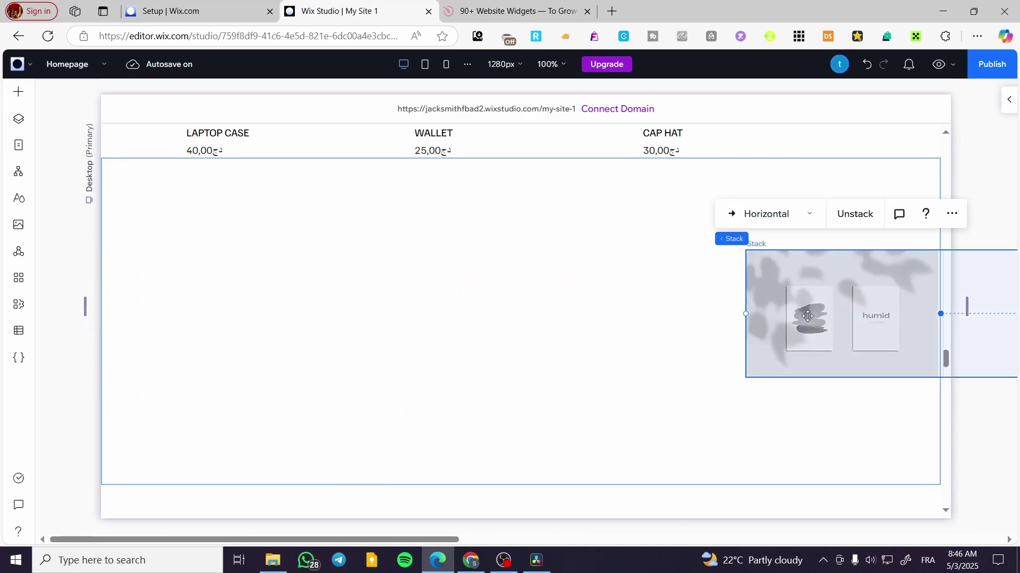
drag(787, 324, 599, 314)
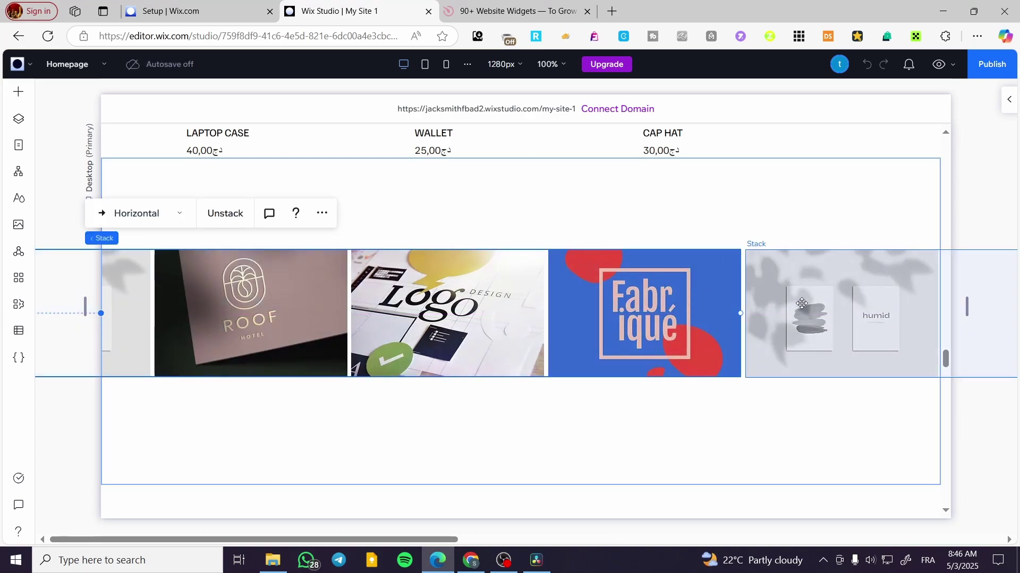
click(788, 329)
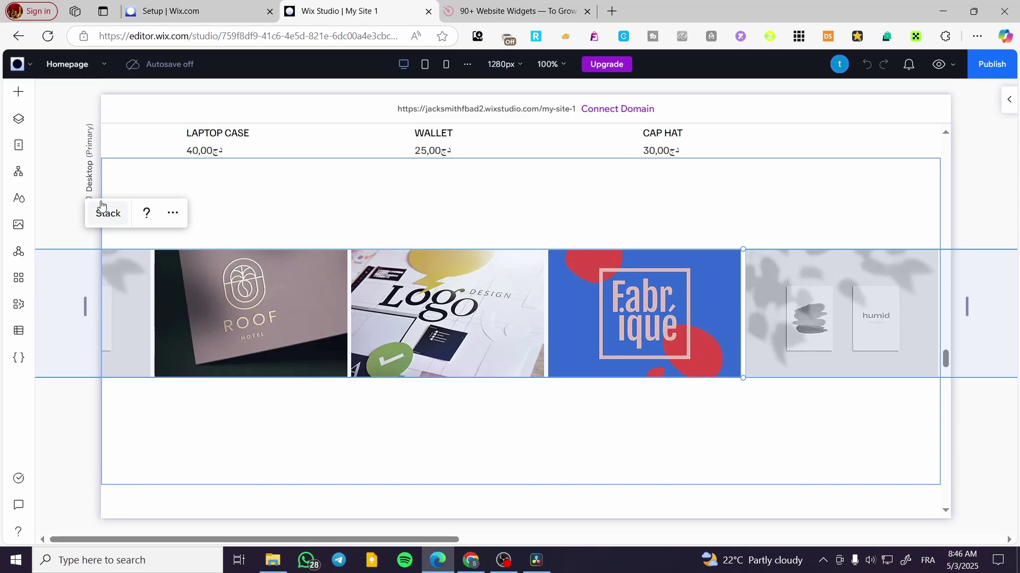
click(631, 265)
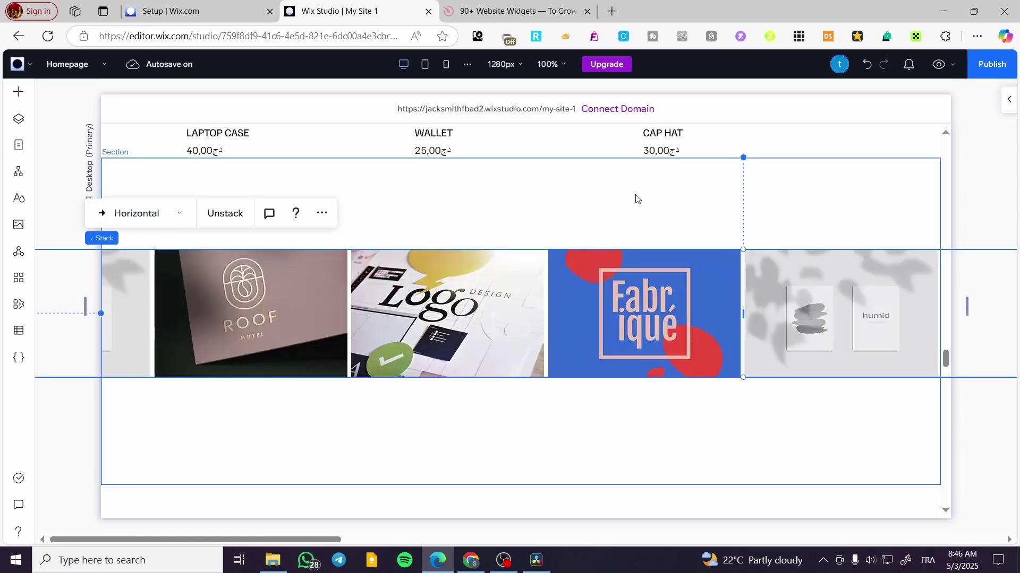
Step: Try a Cross loop animation on the long stack and preview it from its adjustment settings
click(1007, 107)
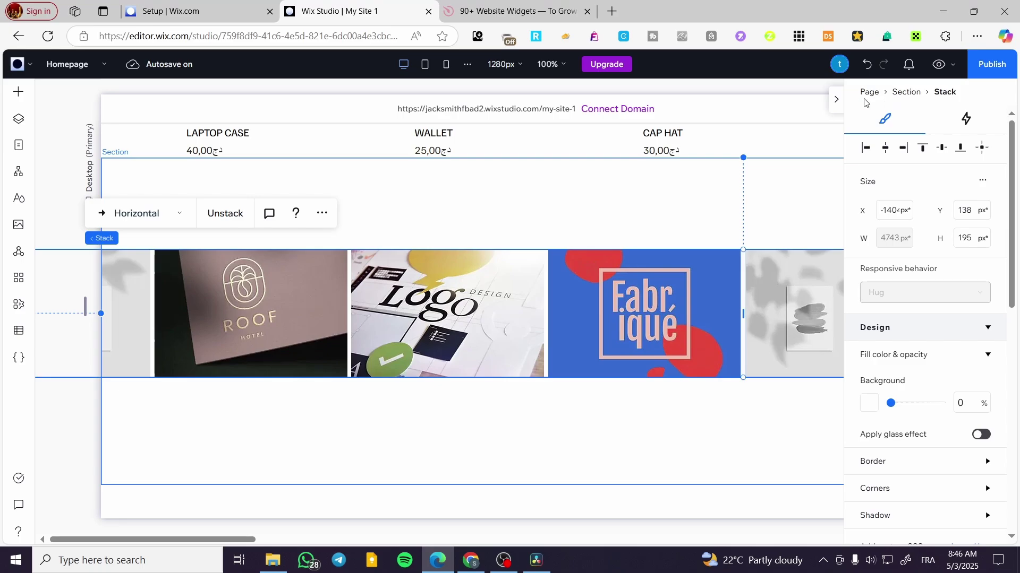
click(835, 100)
click(1004, 100)
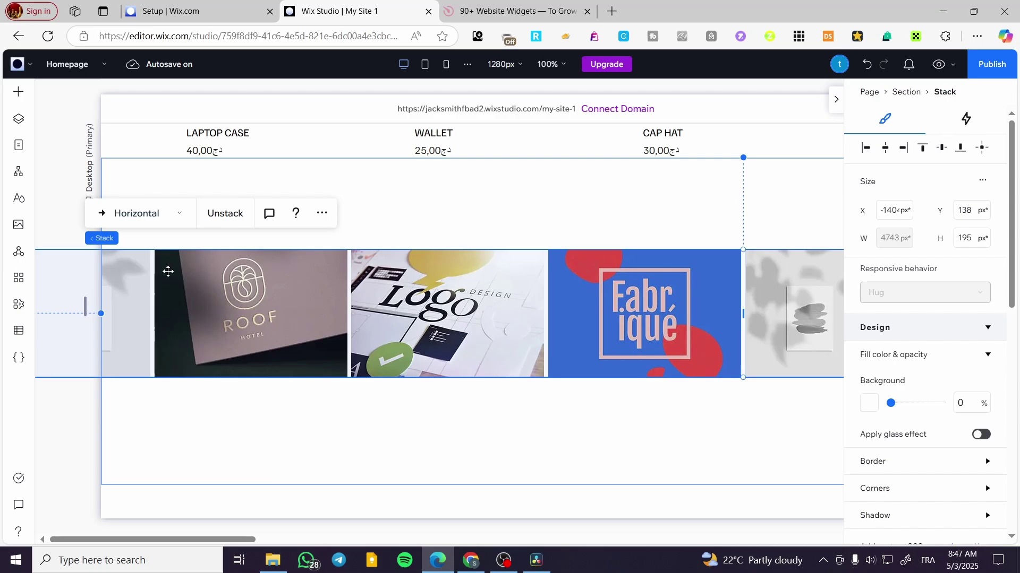
click(974, 123)
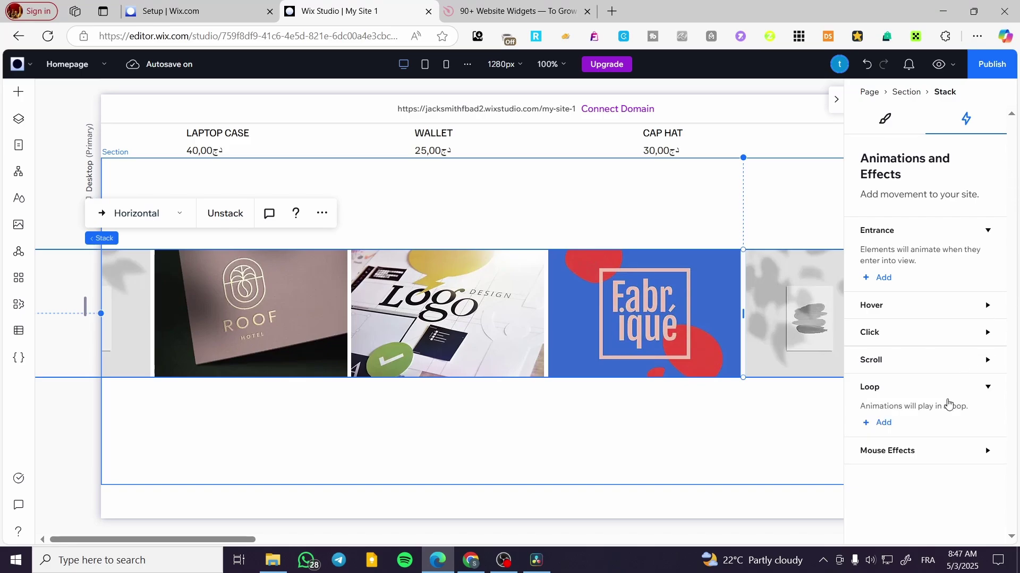
click(883, 423)
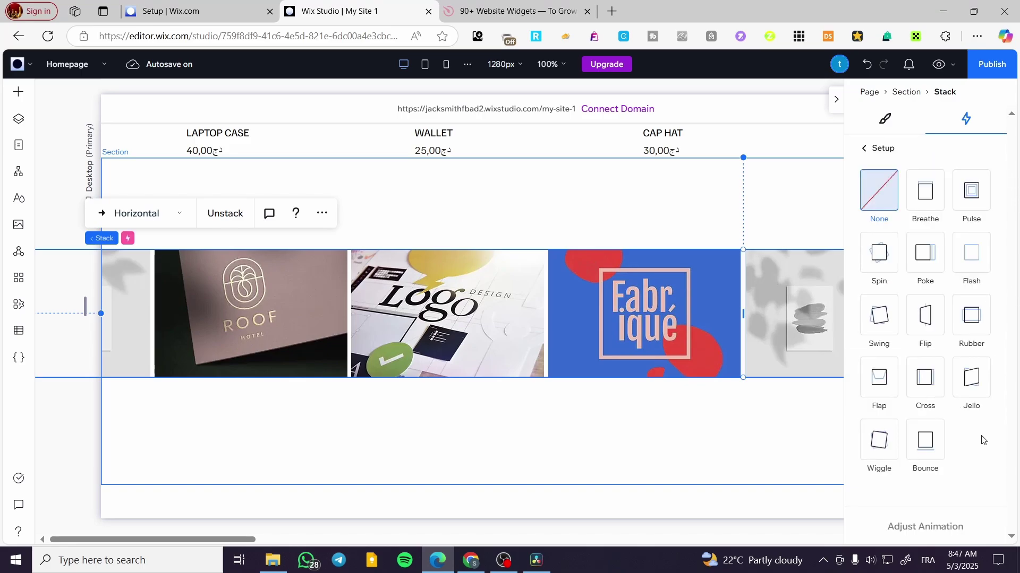
click(936, 389)
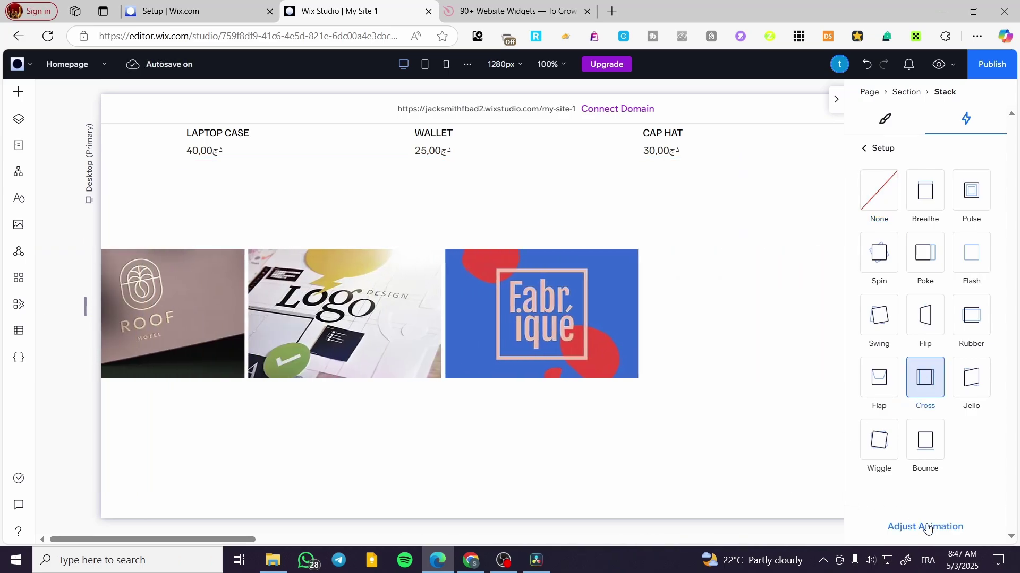
click(926, 527)
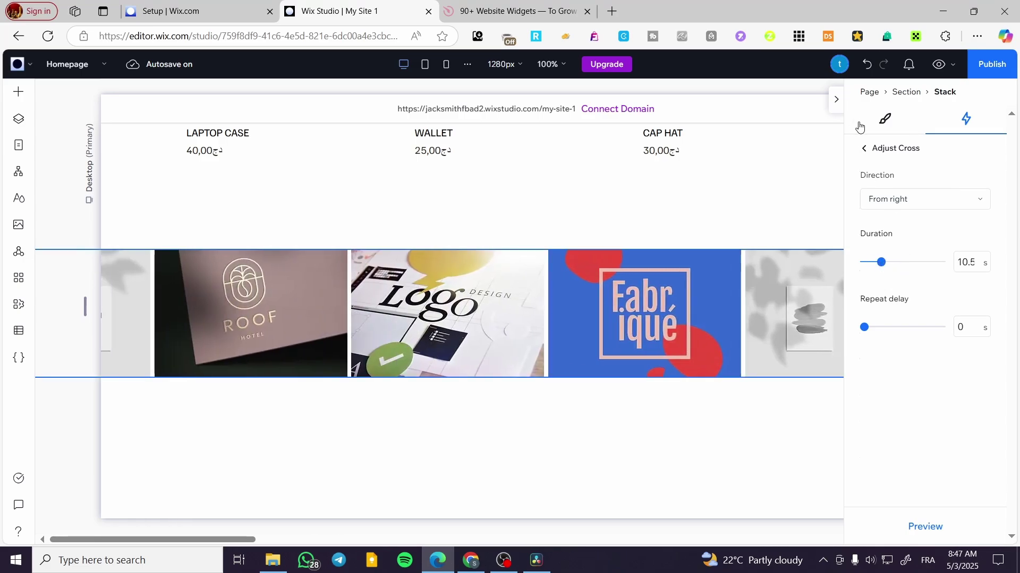
click(928, 531)
Step: Return to the stack's animation list and check the options available for its Cross loop effect
click(908, 94)
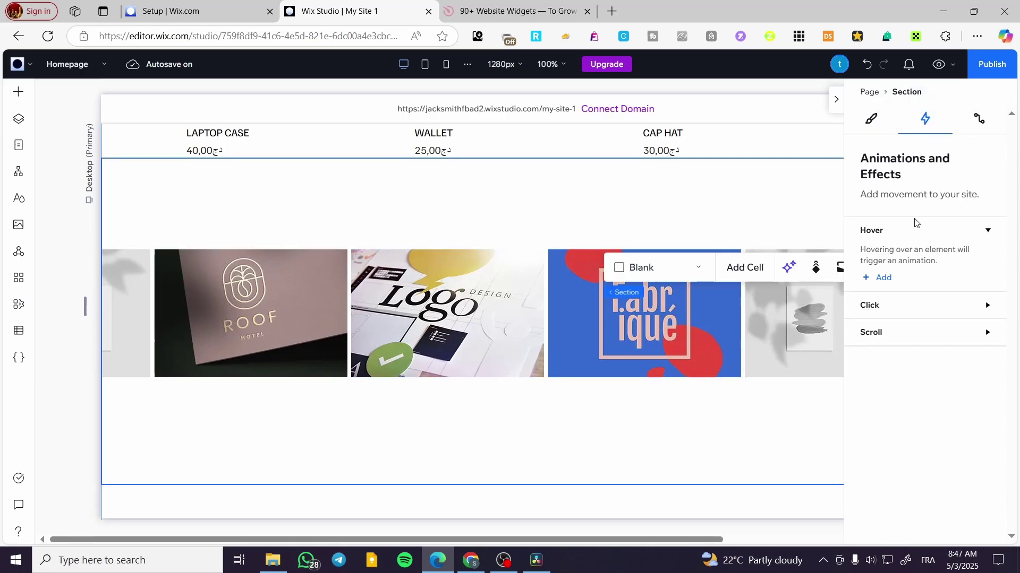
click(760, 313)
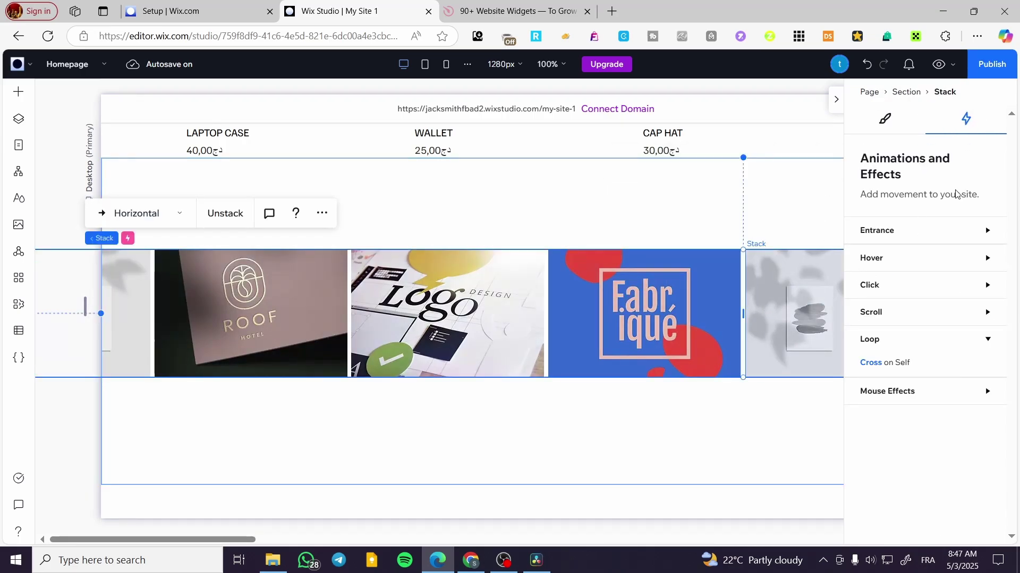
click(987, 366)
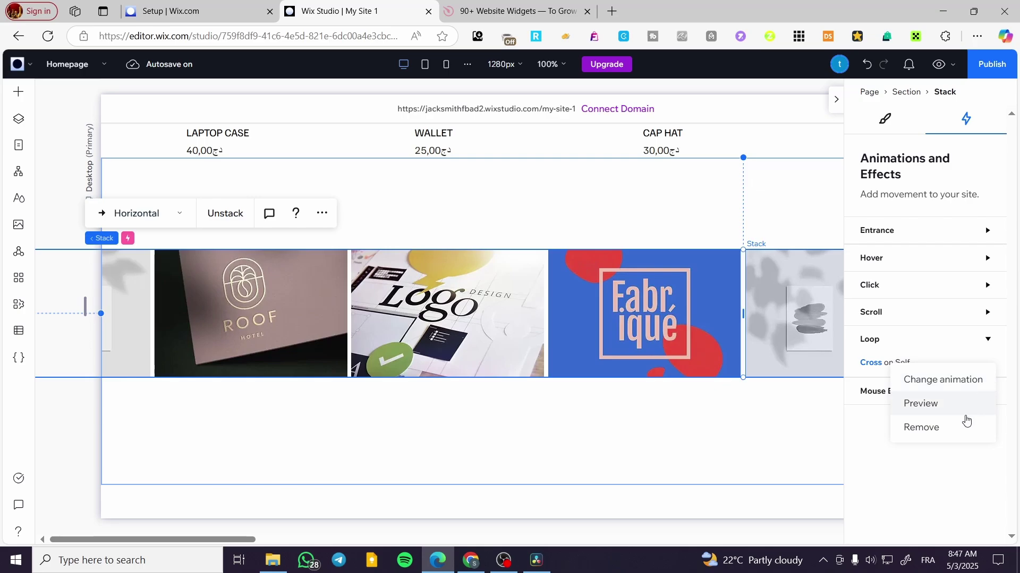
click(689, 439)
Step: Move the long stack across the section until its first image, the "humid" cards, sits at the section's right edge
click(346, 296)
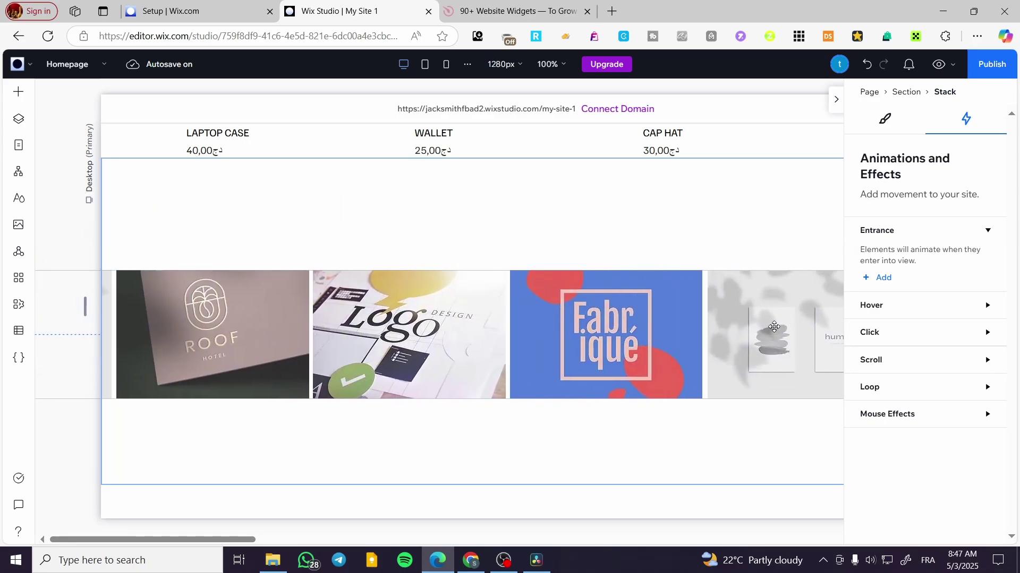
drag(533, 304, 605, 325)
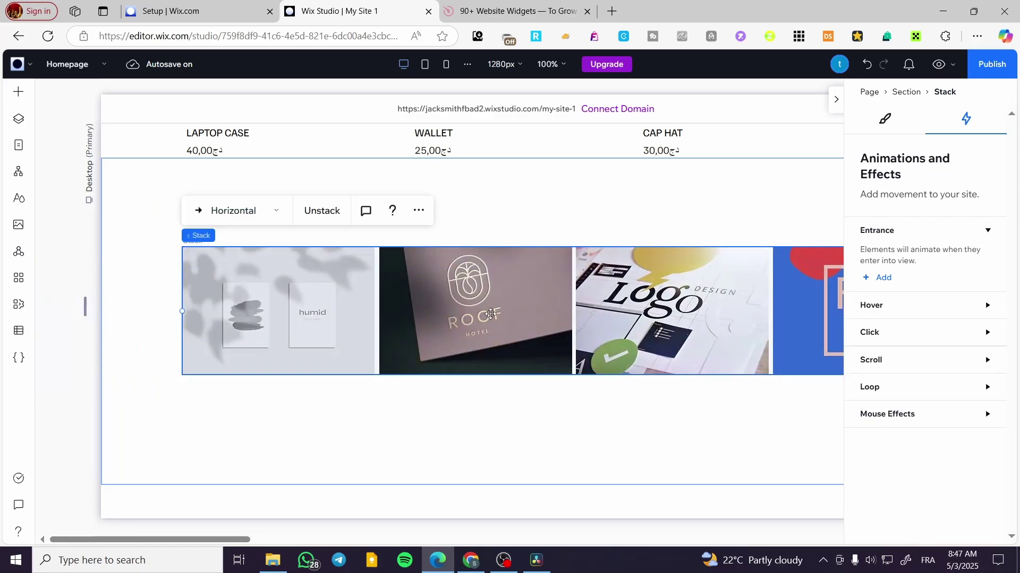
drag(490, 314, 838, 289)
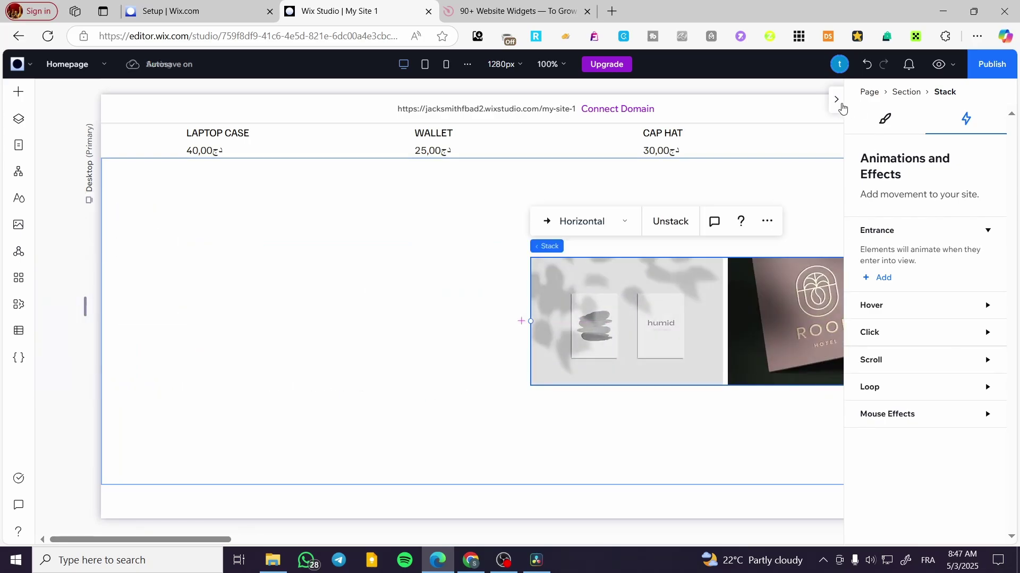
click(840, 105)
drag(671, 308, 837, 325)
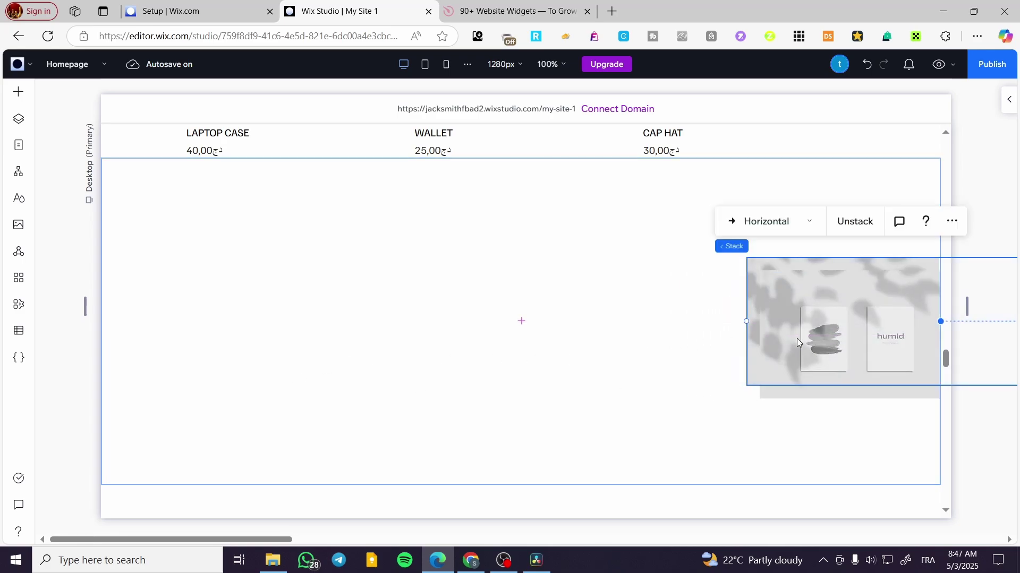
Step: Move the long stack left until its last image meets the other stack's "humid" card, and combine both into one horizontal stack
drag(797, 339, 203, 300)
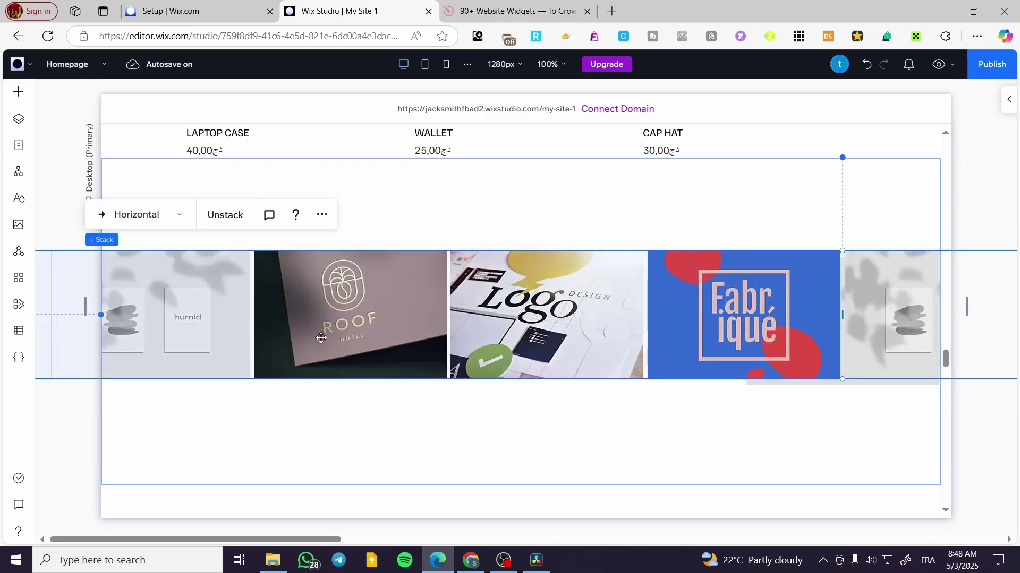
drag(580, 337, 261, 321)
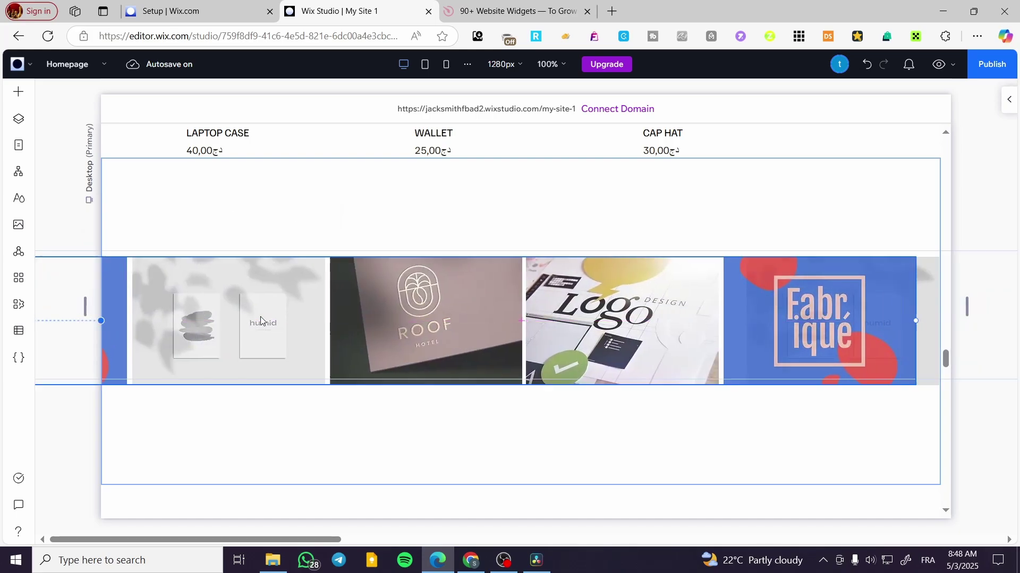
drag(595, 323, 228, 319)
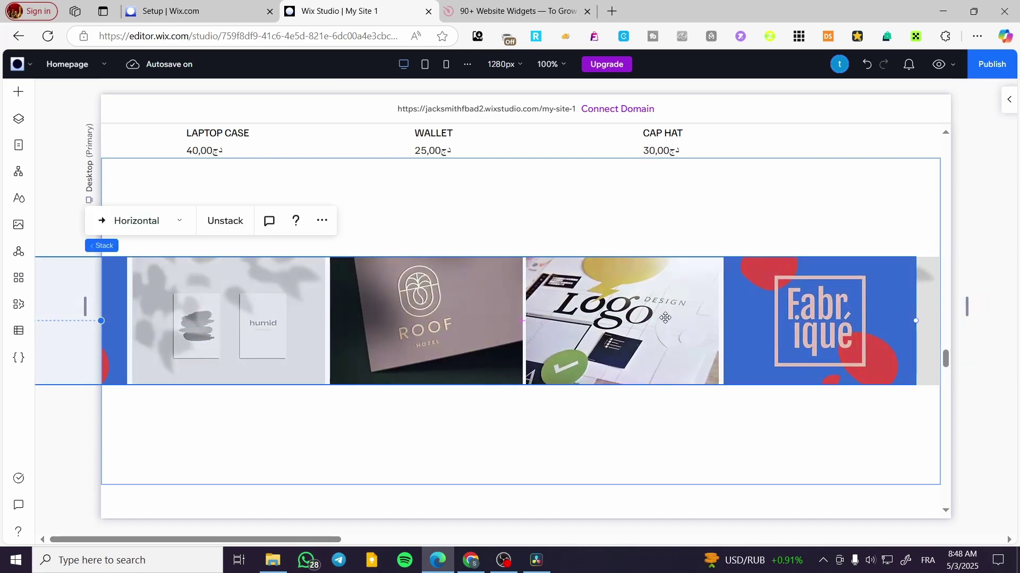
drag(665, 318, 491, 321)
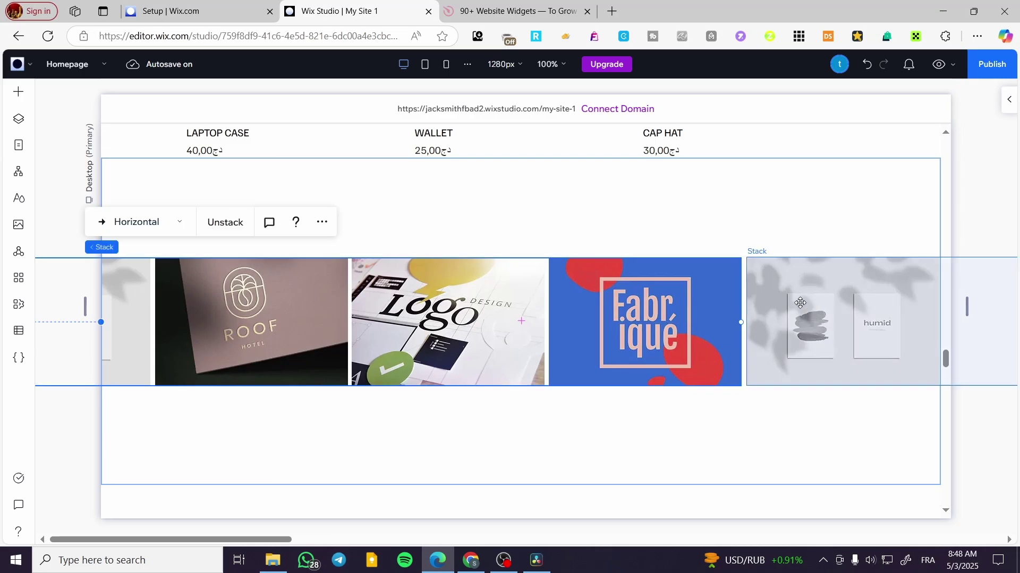
click(771, 303)
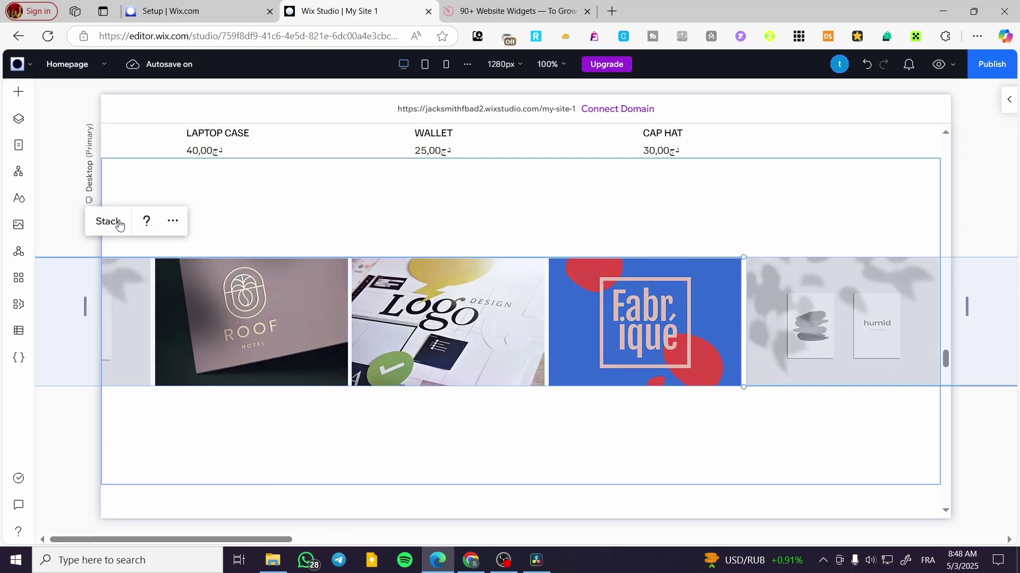
Step: Add a Cross loop animation from the right to the combined stack with a 14-second duration and preview it
click(1009, 100)
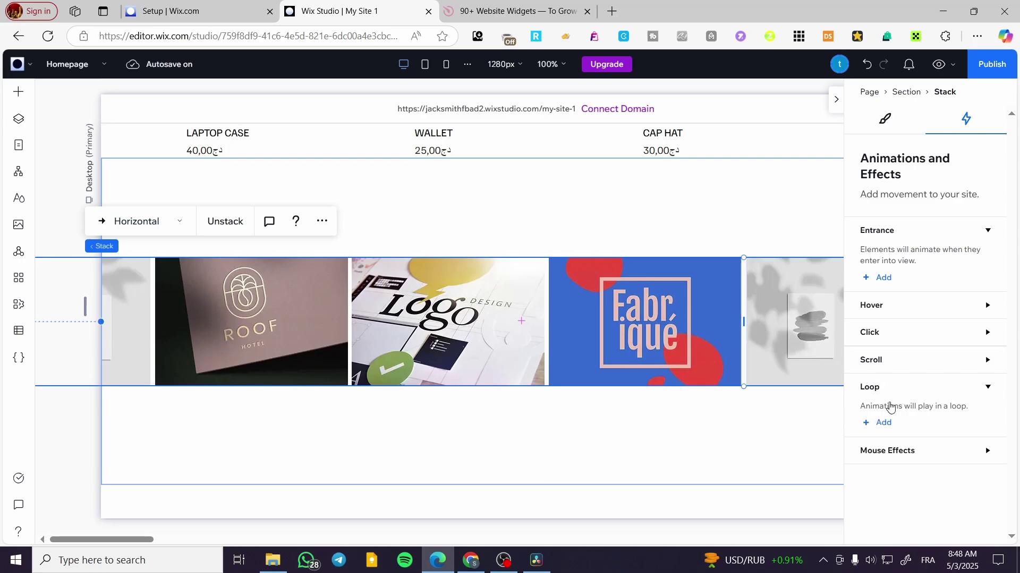
click(883, 422)
click(925, 377)
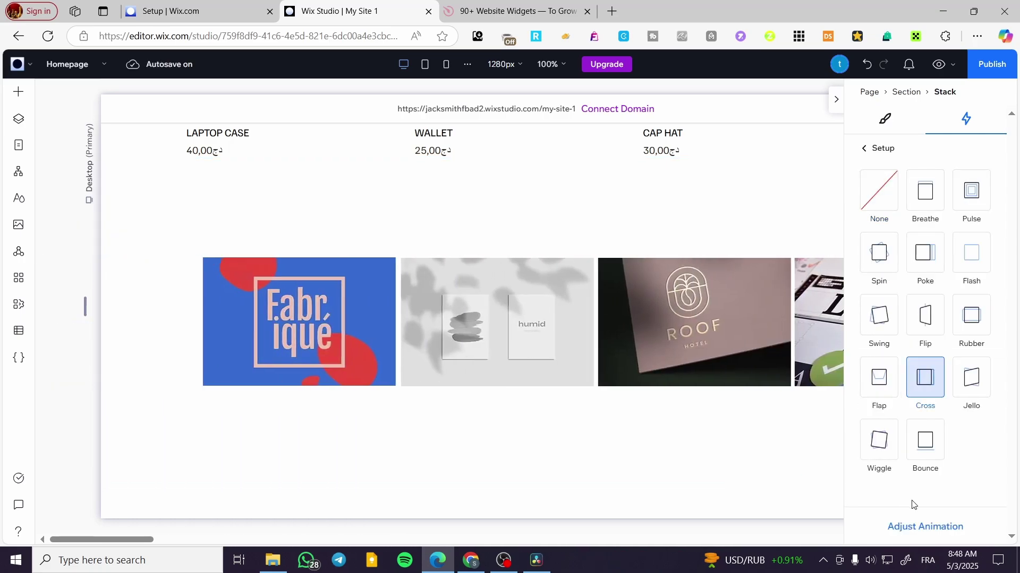
click(911, 526)
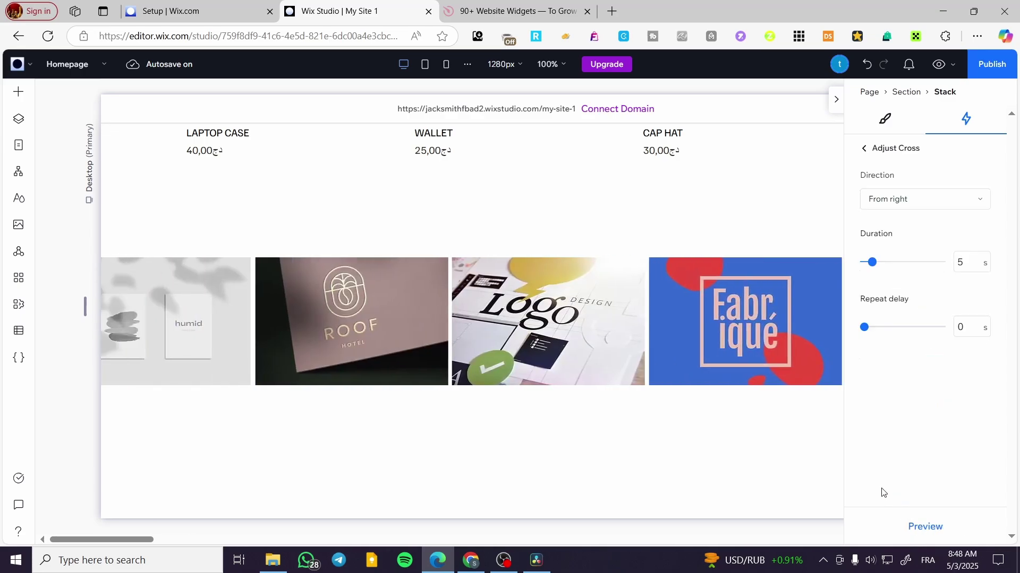
drag(871, 262, 890, 264)
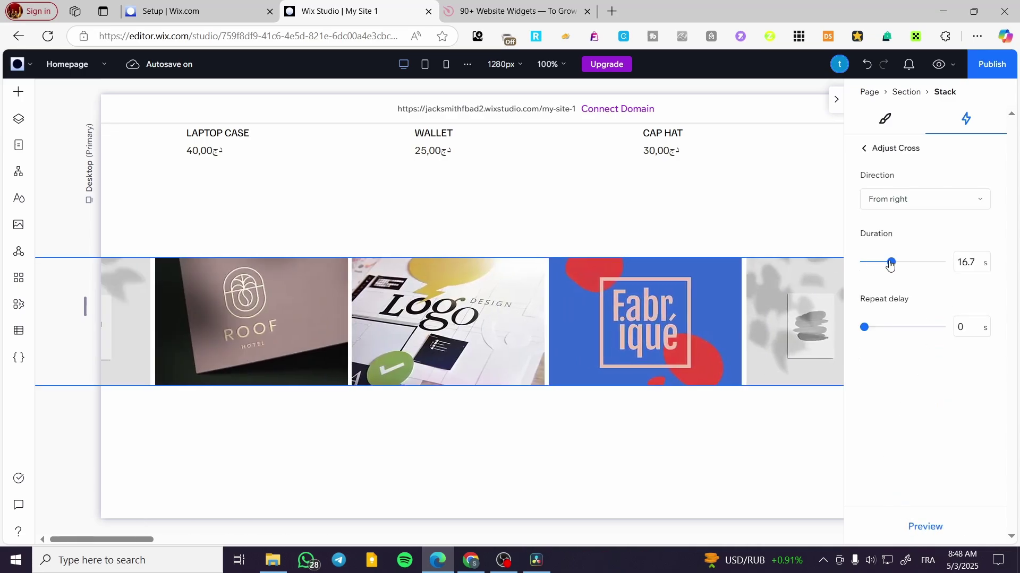
click(914, 531)
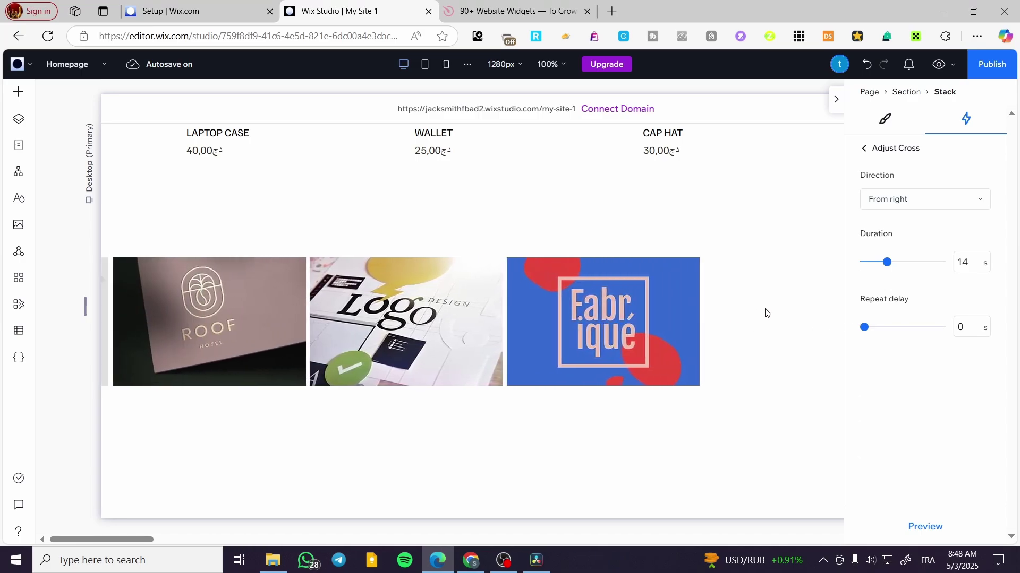
Step: Check the animated stack's loop effect with the stack at the section's right edge, and move it back left to fill the section's width
click(834, 102)
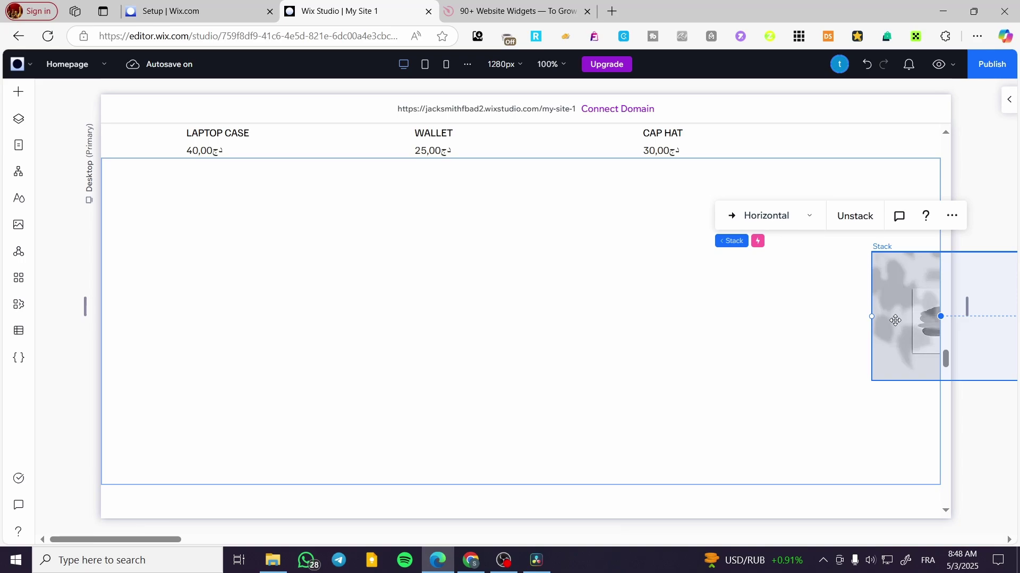
click(1008, 101)
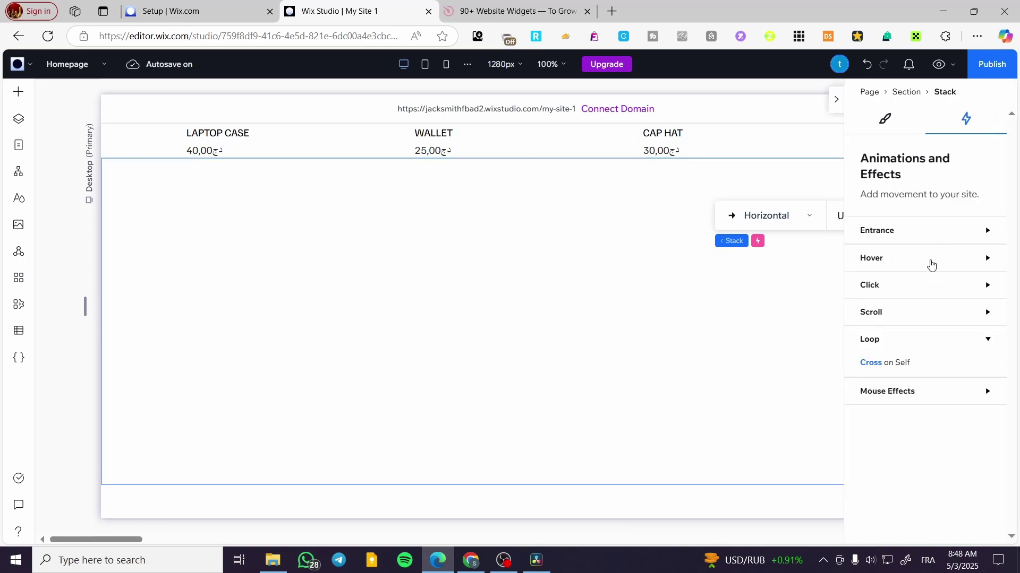
mouse_move(991, 363)
click(811, 324)
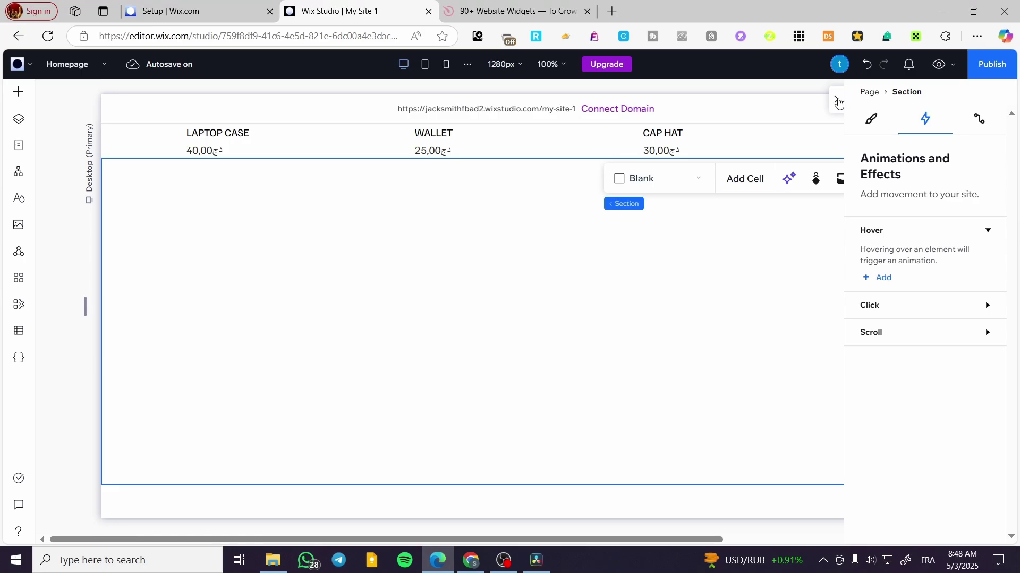
click(838, 102)
click(501, 285)
drag(515, 287, 246, 301)
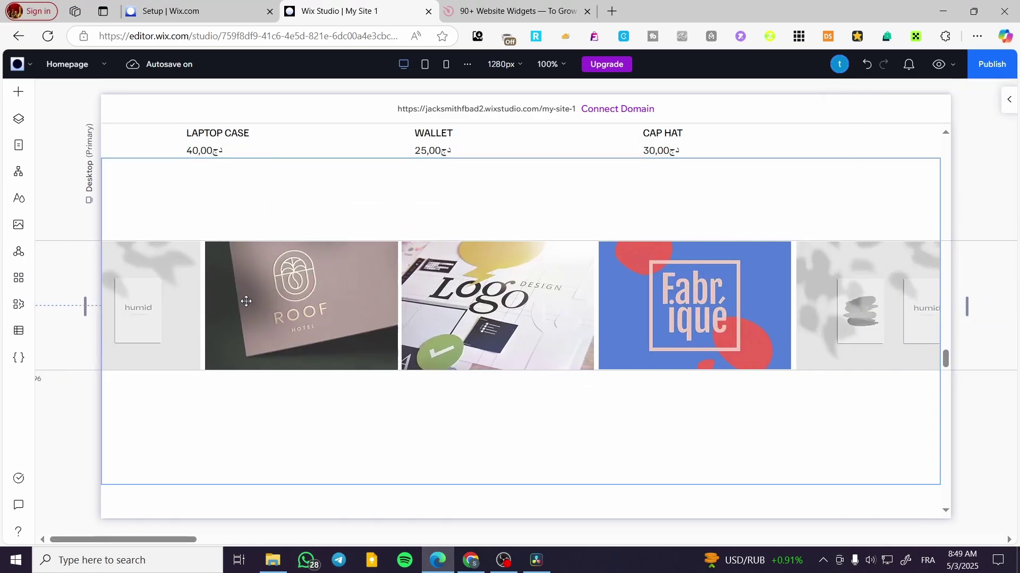
Step: Play the repositioned stack's Cross loop from its adjustment settings, and move the stack up near the section's upper edge
click(667, 194)
click(1009, 99)
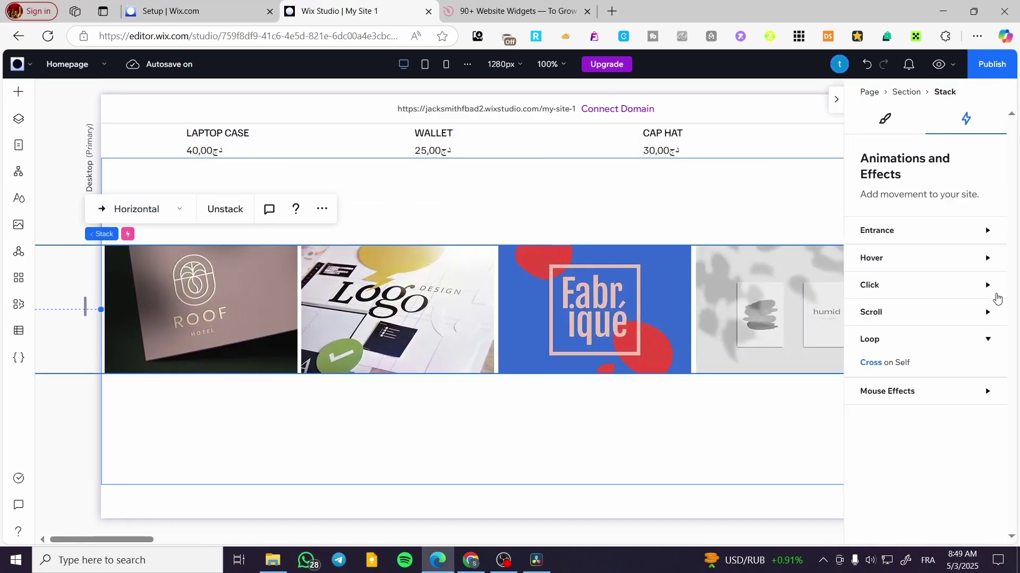
click(937, 362)
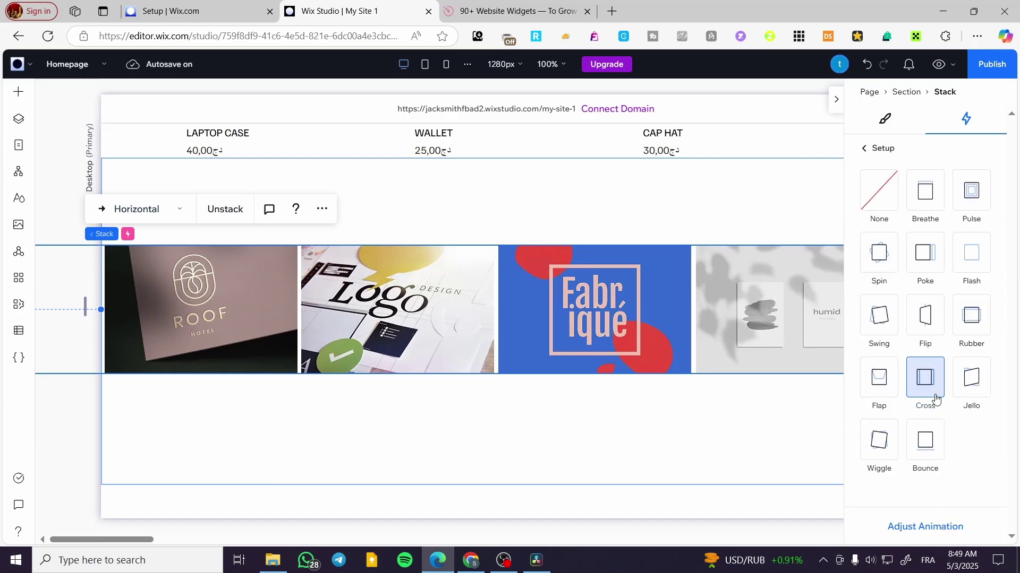
click(940, 527)
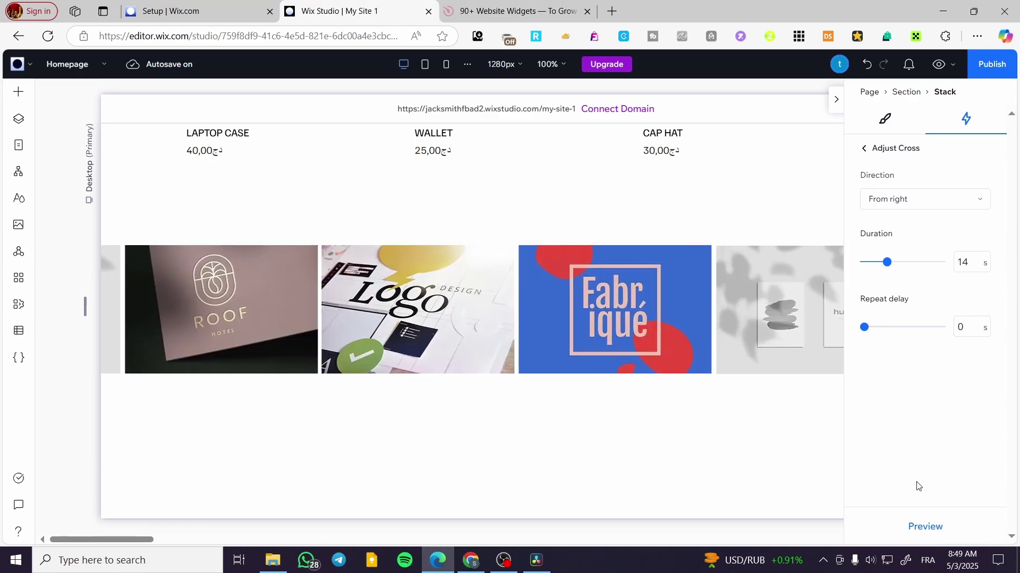
click(628, 199)
click(837, 101)
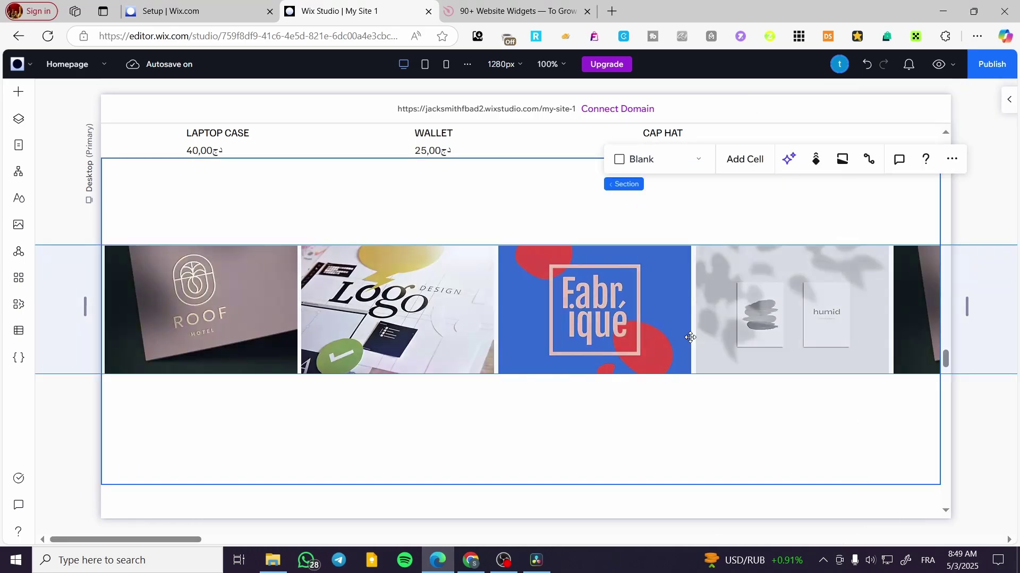
click(516, 264)
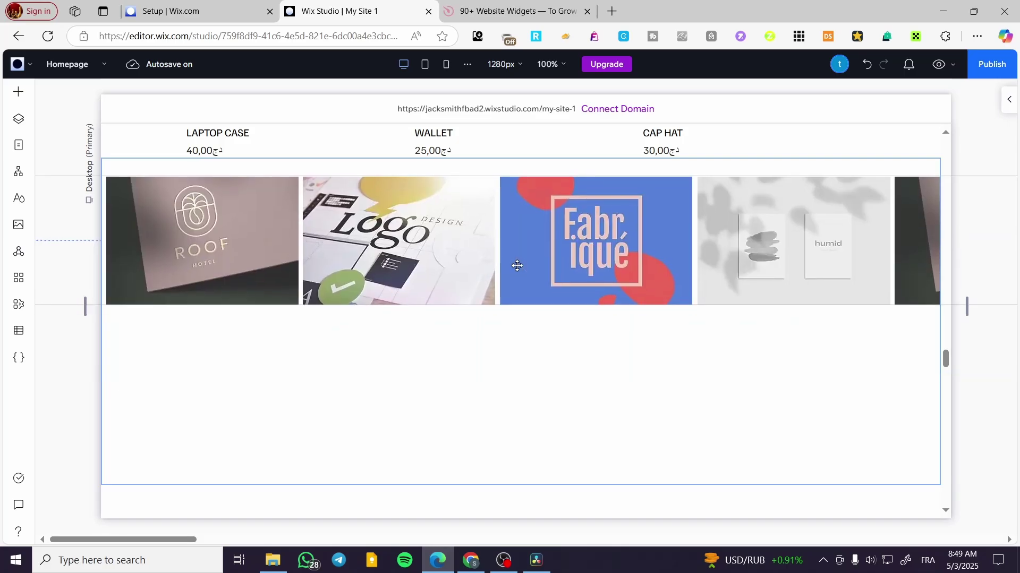
Step: Switch to the Elfsight site, open the Logo Showcase widget page and go to its widget creation area
click(503, 6)
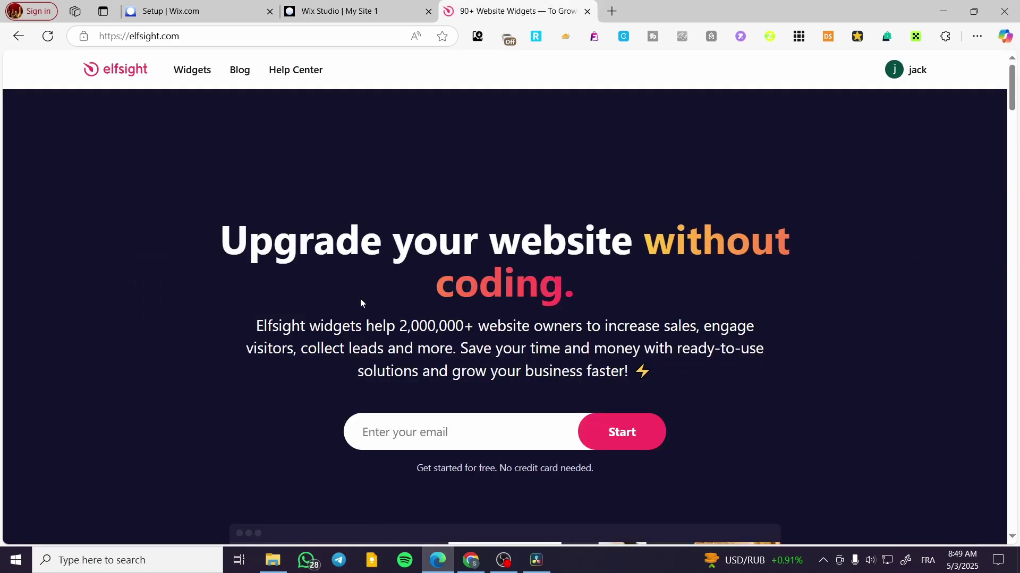
mouse_move(172, 73)
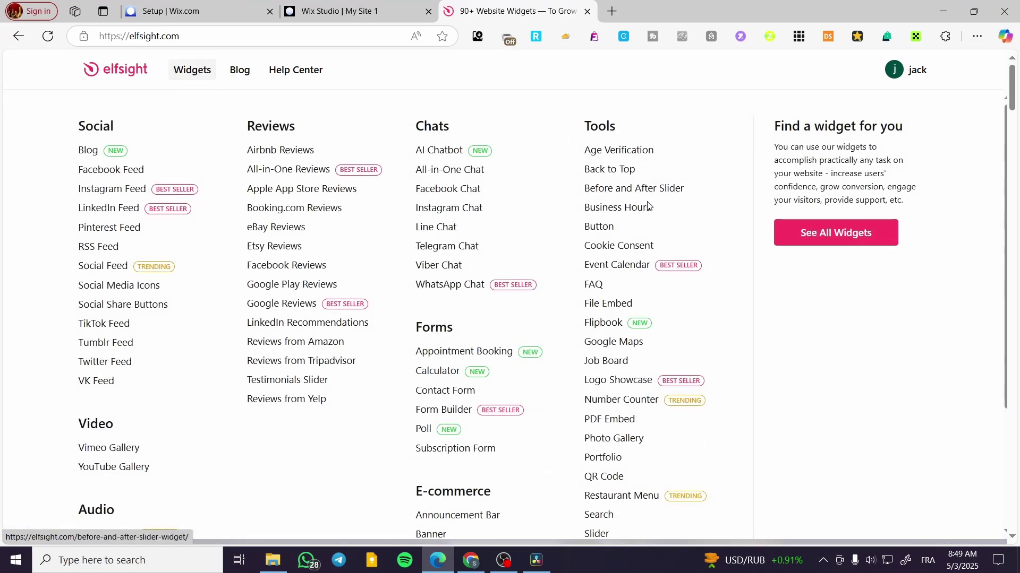
scroll(655, 322, down, 1)
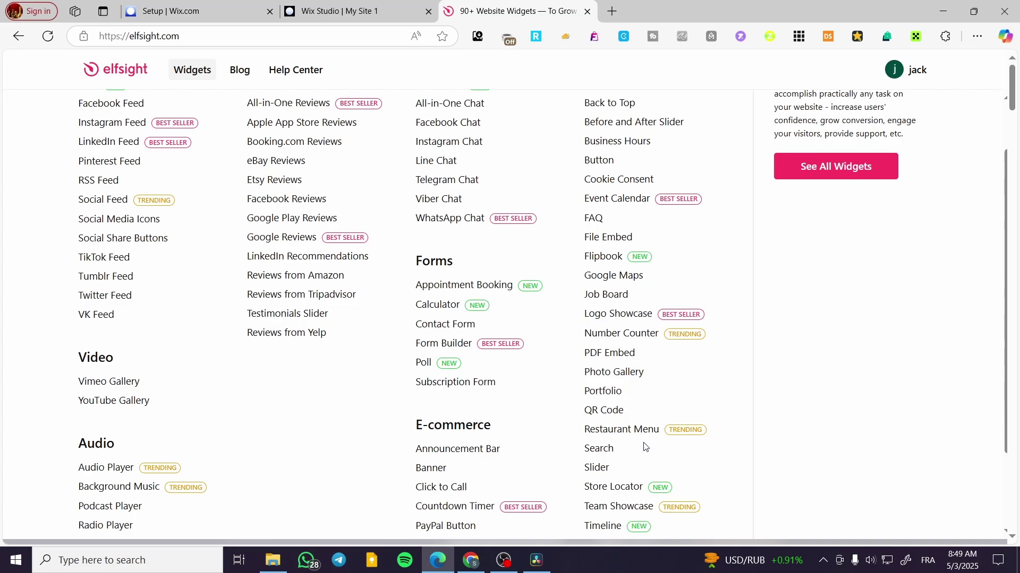
click(623, 312)
scroll(630, 316, down, 4)
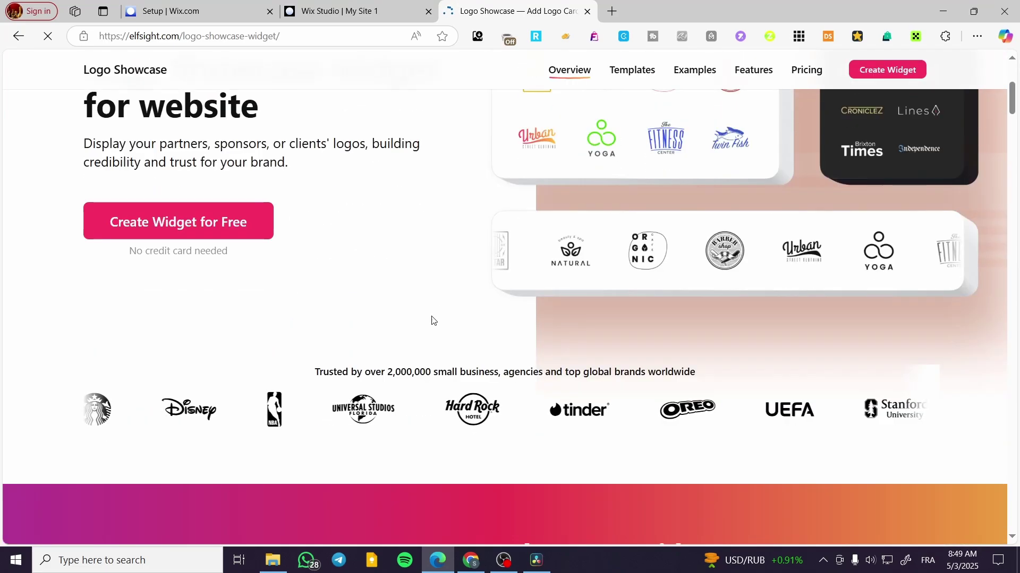
scroll(240, 229, down, 2)
scroll(242, 230, down, 5)
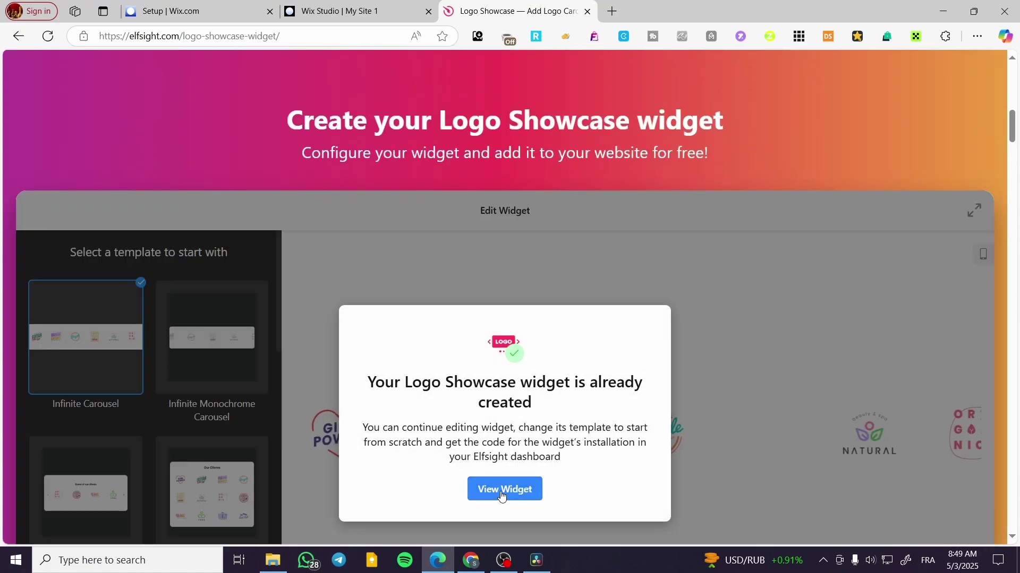
Step: View the existing Logo Showcase widget in the Elfsight dashboard and open it for editing
click(500, 491)
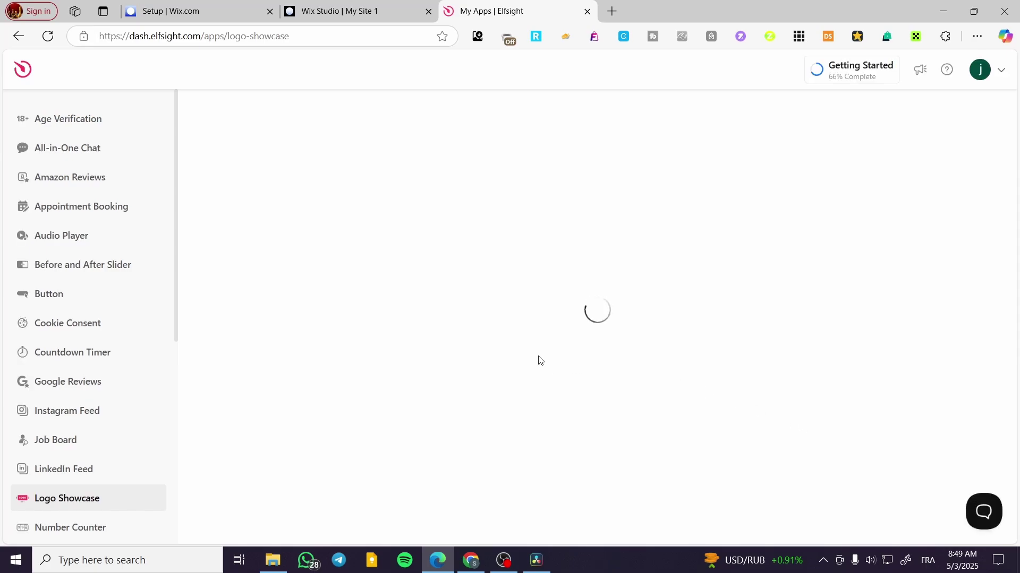
click(868, 107)
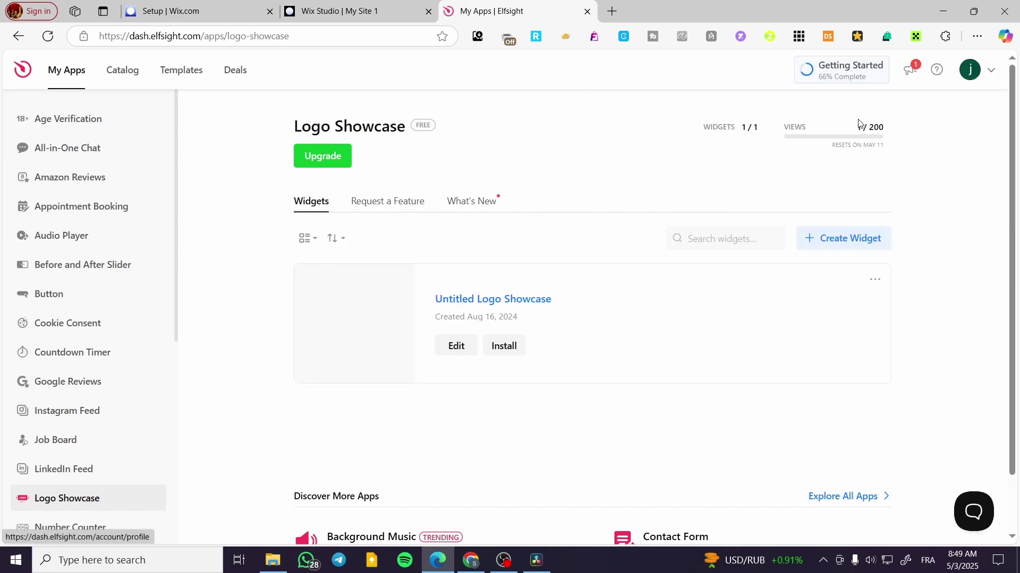
click(462, 356)
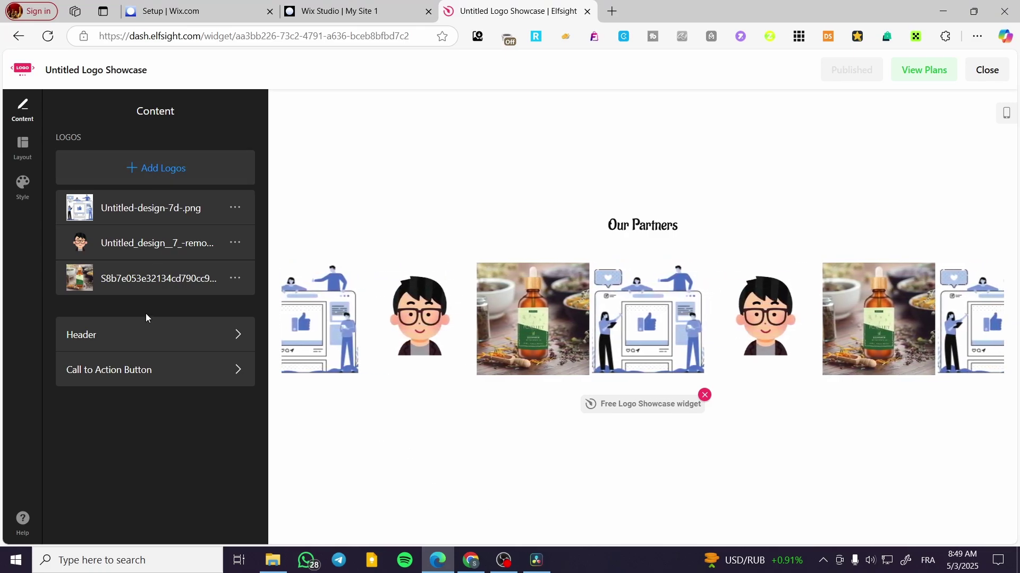
Step: Look through the Header and Call to Action Button settings in the widget's content options
click(139, 336)
click(74, 111)
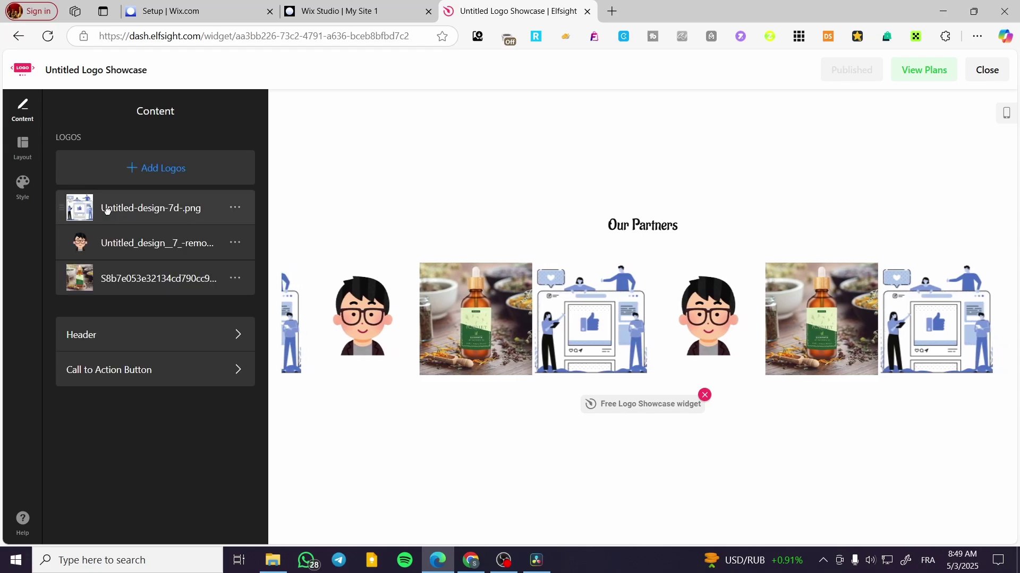
click(153, 370)
click(75, 111)
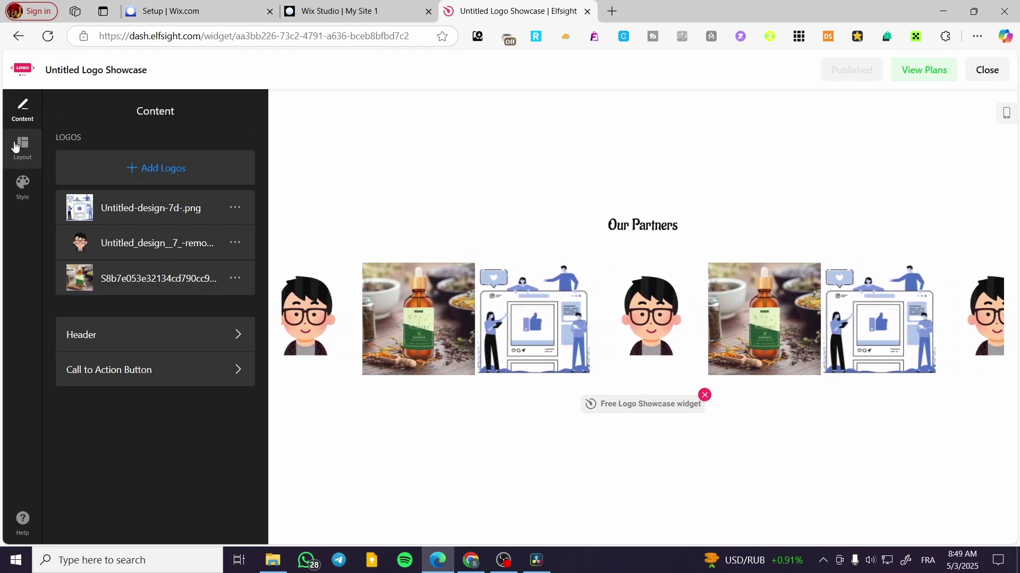
Step: Try the Carousel layout for the logo widget and switch back to Ticker
click(22, 146)
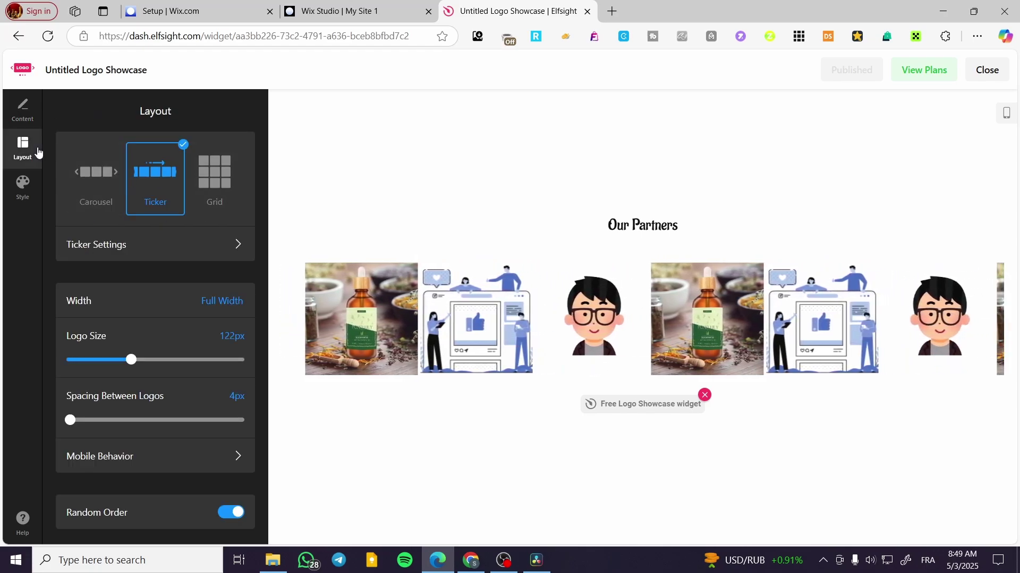
click(102, 182)
click(132, 177)
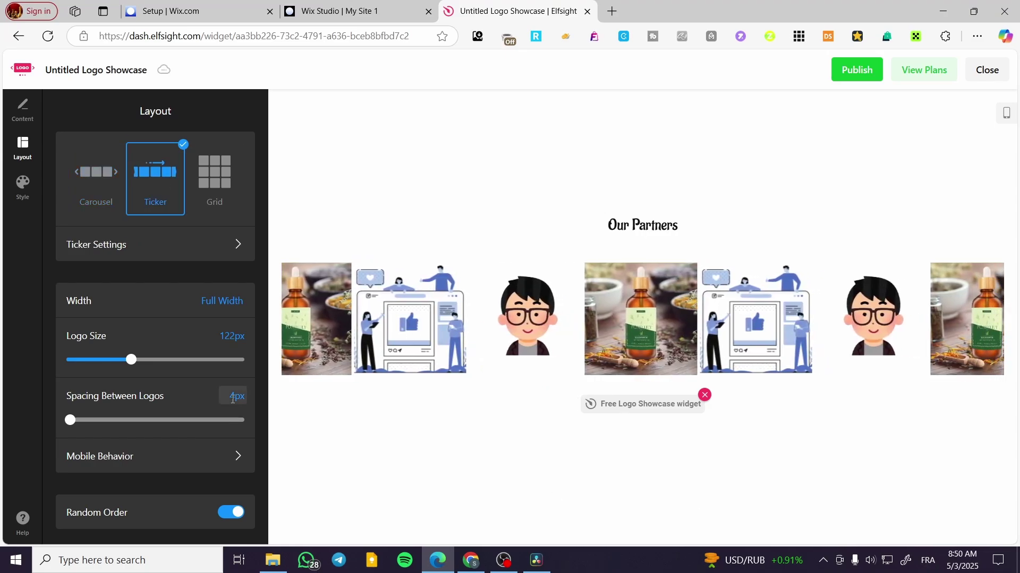
Step: Raise the ticker's transition speed to near the fast end and return to the layout options
click(108, 248)
click(92, 122)
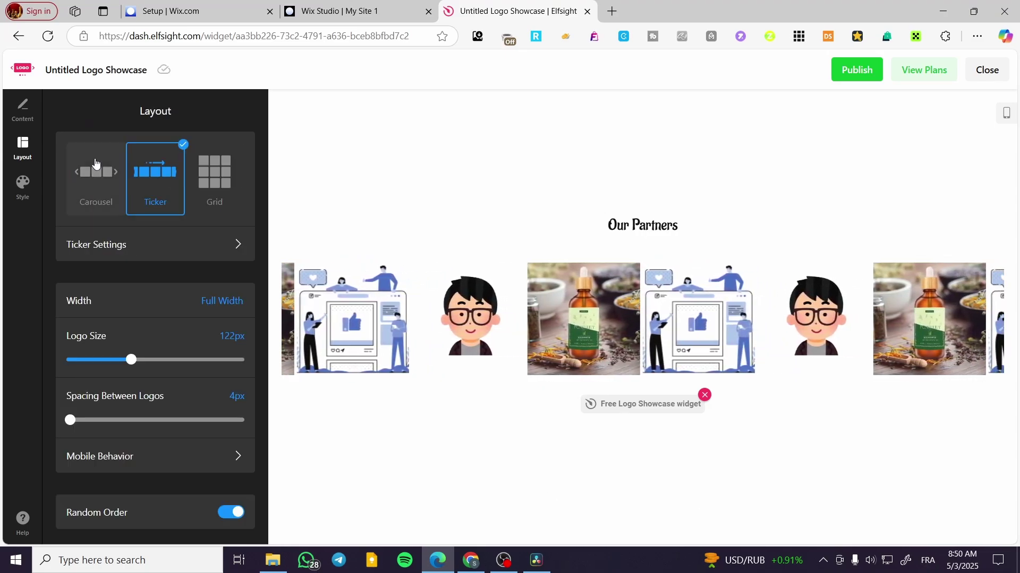
click(178, 241)
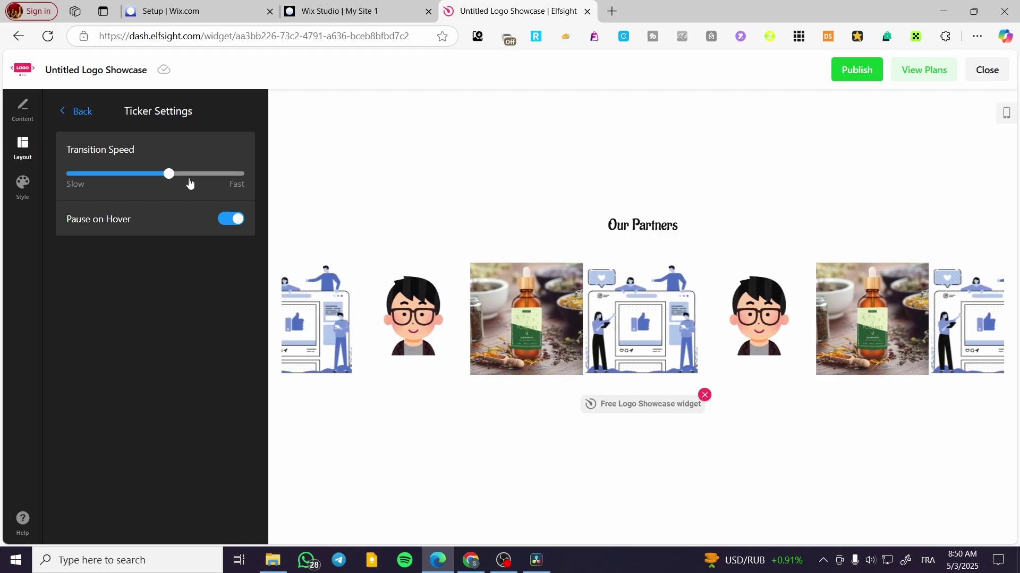
drag(189, 184, 220, 178)
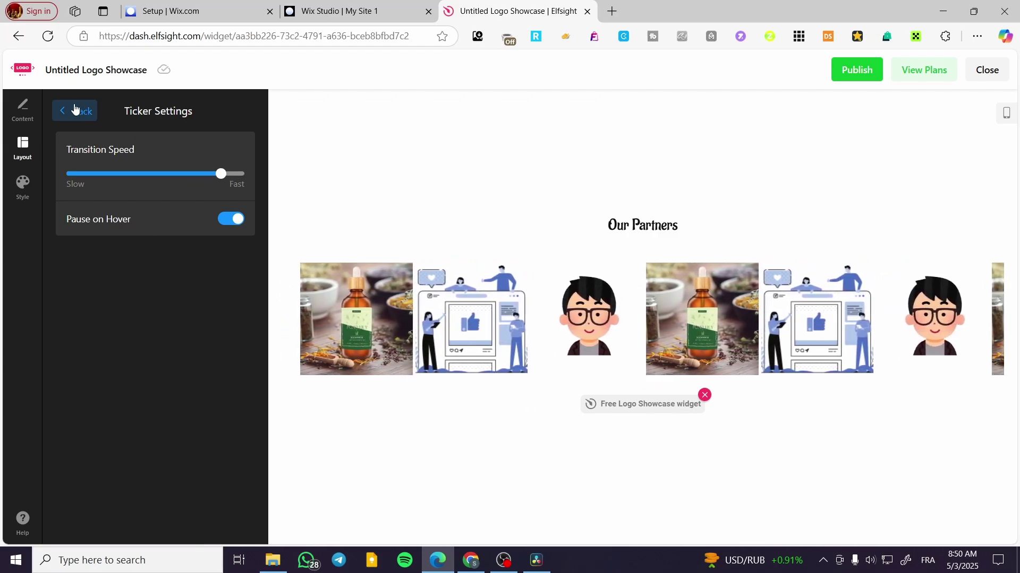
click(77, 111)
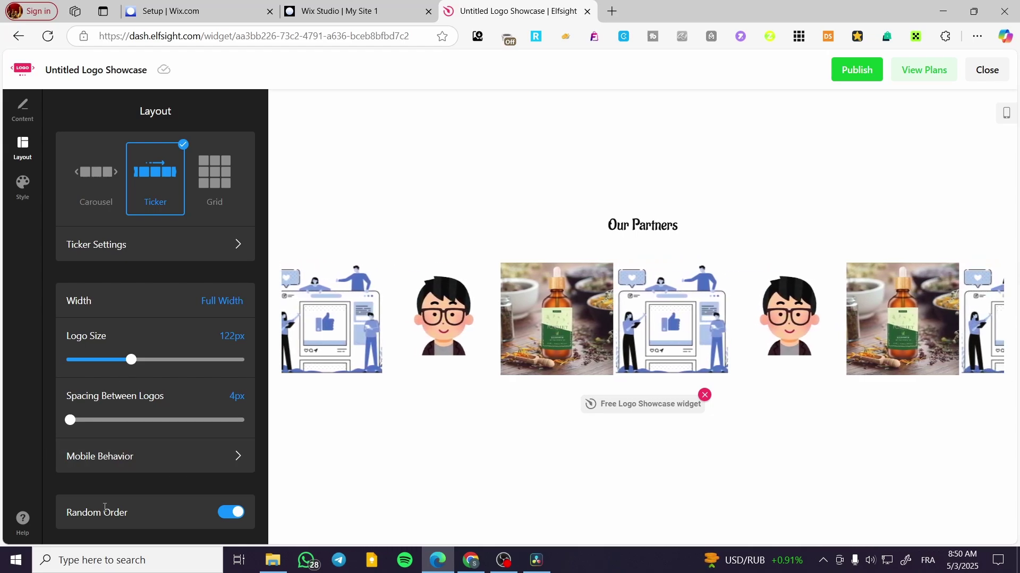
Step: Check the widget's style options, publish the Logo Showcase widget, and open its installation embed code
click(23, 187)
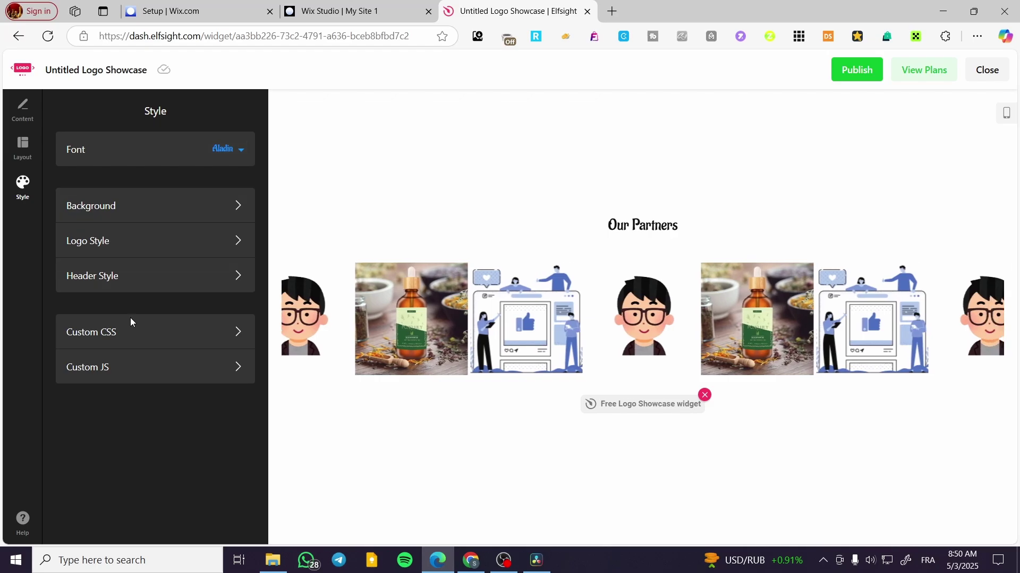
click(869, 71)
click(981, 78)
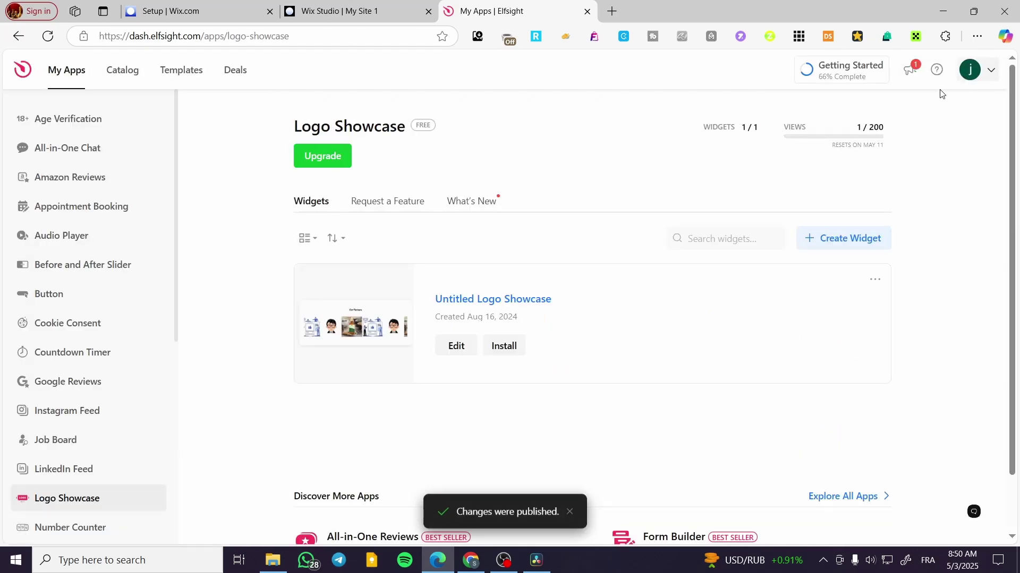
click(514, 354)
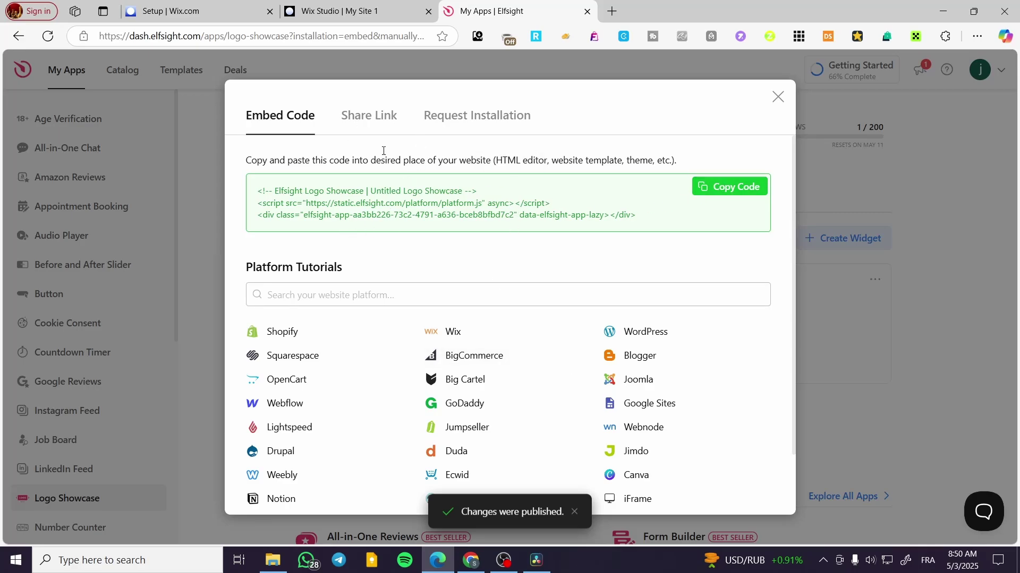
Step: Switch to the Wix Studio homepage and try to add an Embed Code element
click(324, 6)
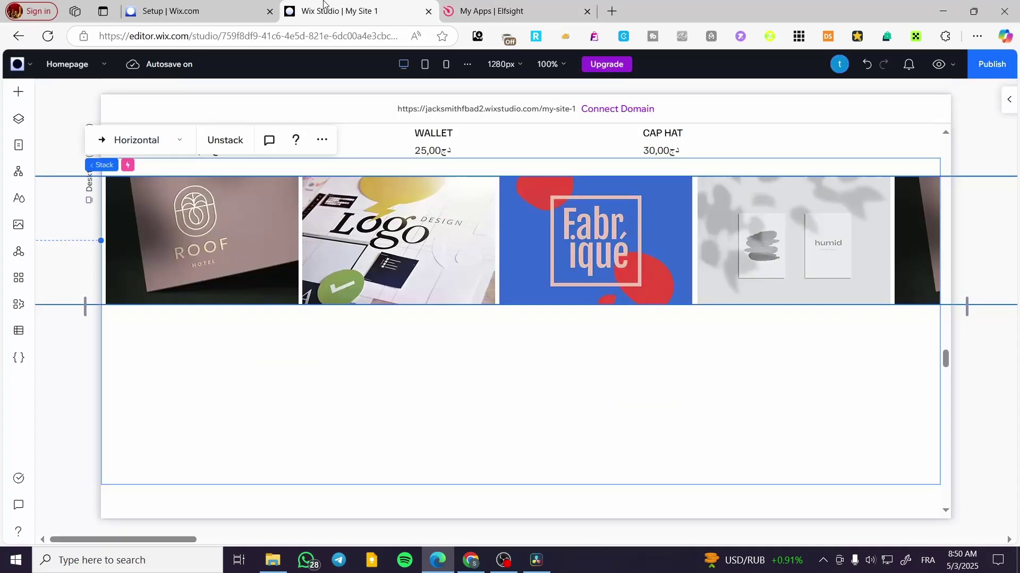
click(18, 95)
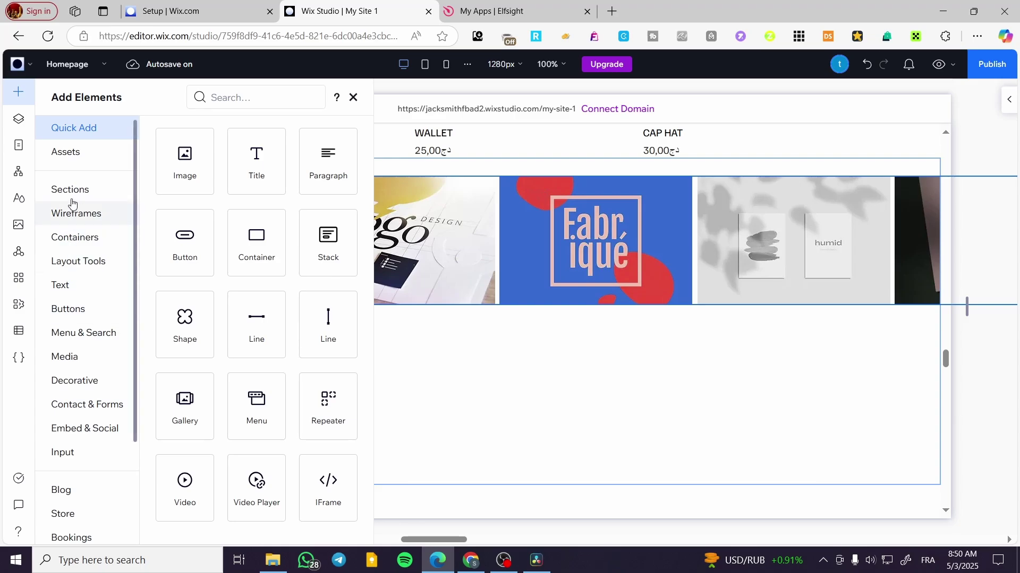
click(89, 429)
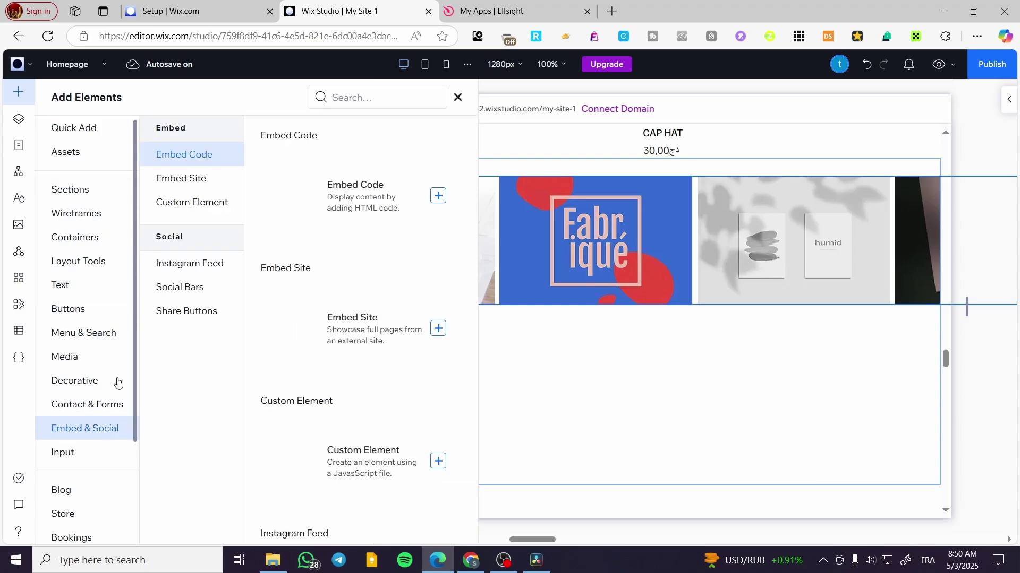
click(442, 200)
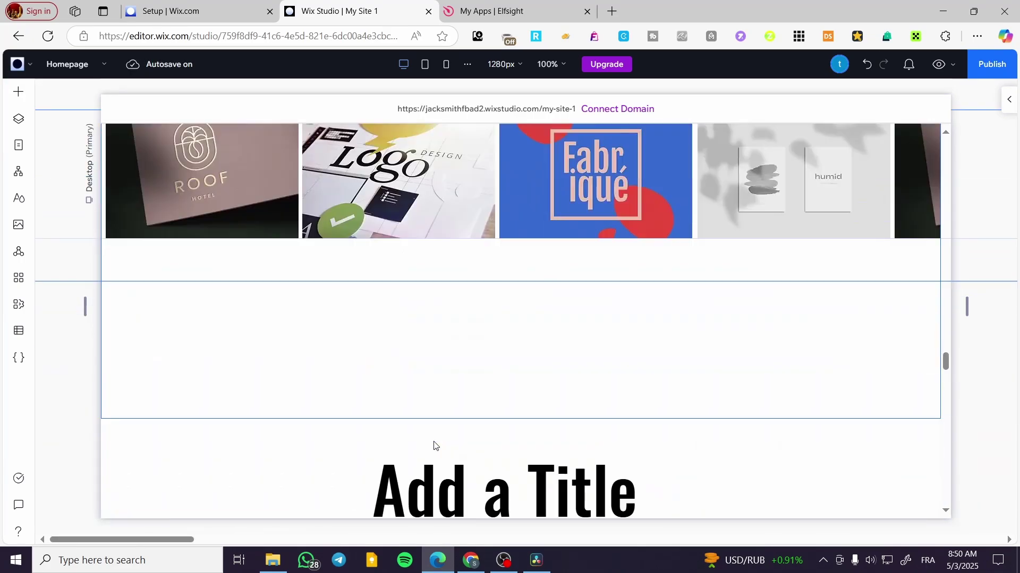
Step: Enlarge the logo section to about 618 px tall and place an Embed Code element below the image row
click(469, 375)
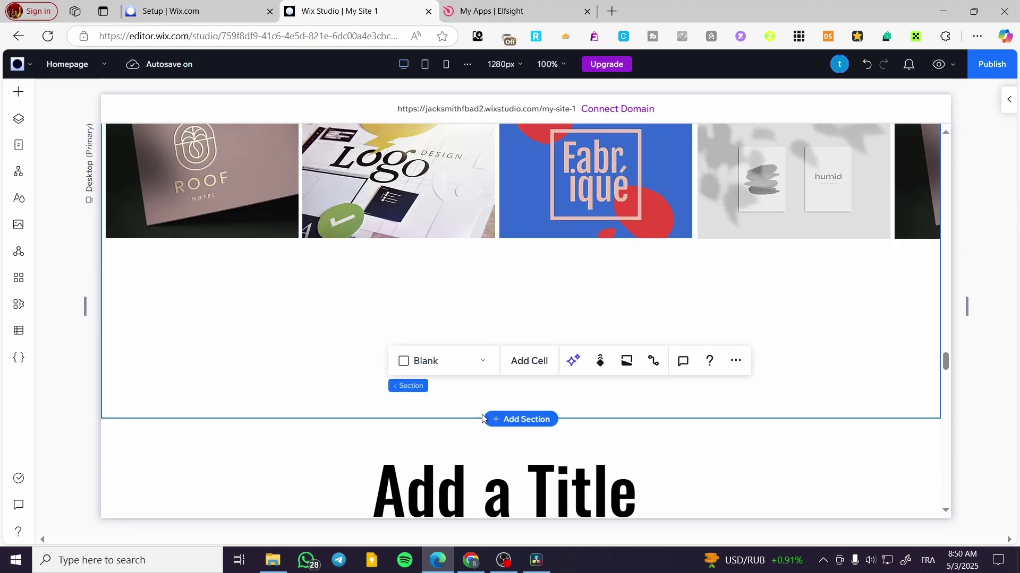
drag(668, 413, 669, 497)
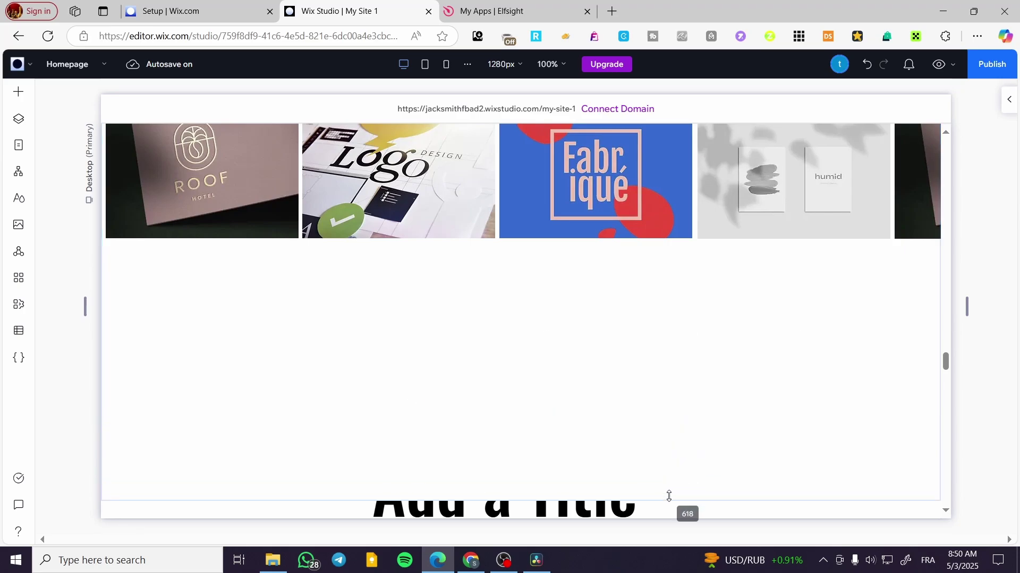
click(19, 93)
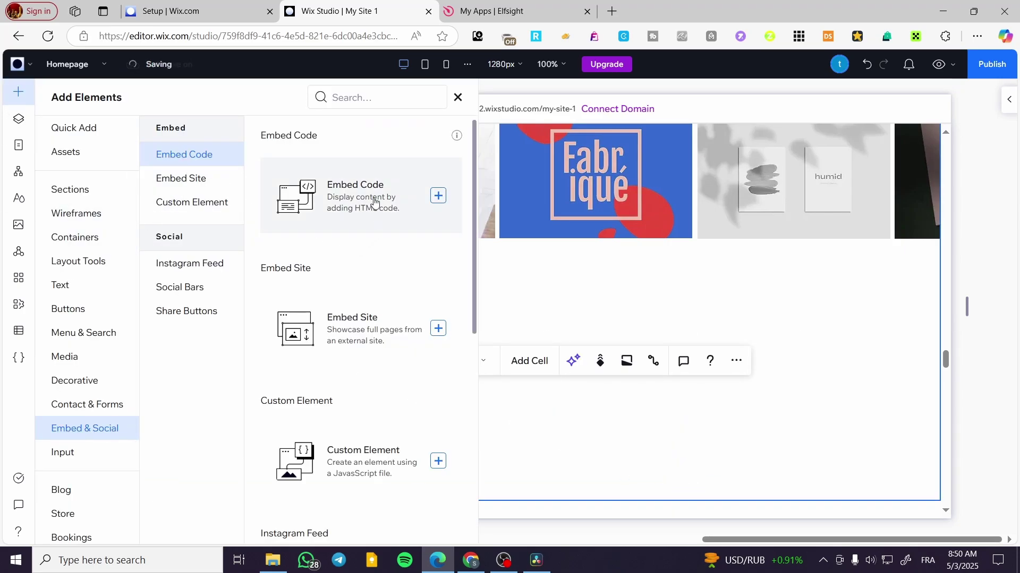
drag(371, 205, 250, 357)
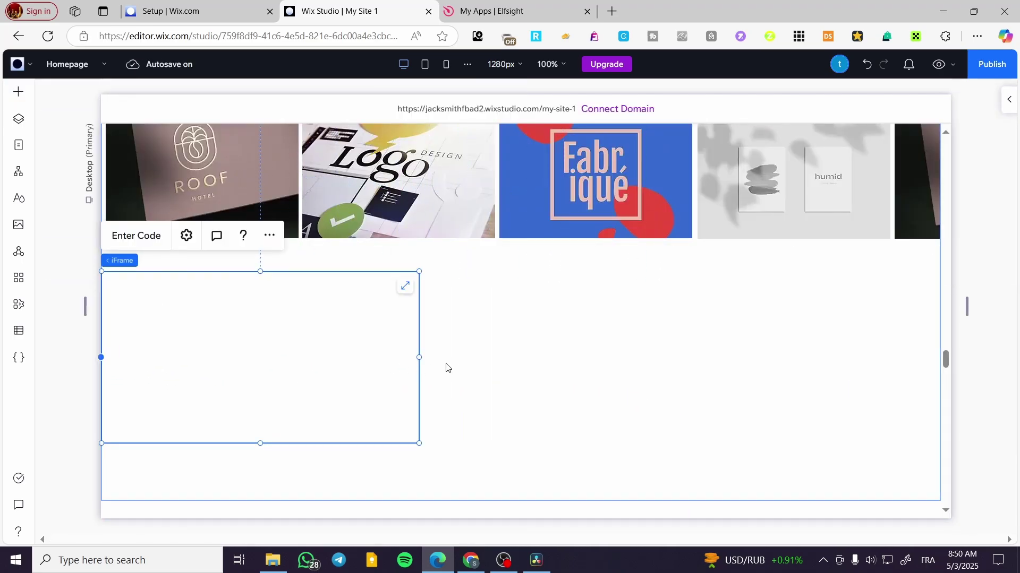
Step: Widen the iframe across the full section and apply the Elfsight Logo Showcase embed code in it
drag(419, 357, 848, 376)
drag(940, 387, 940, 380)
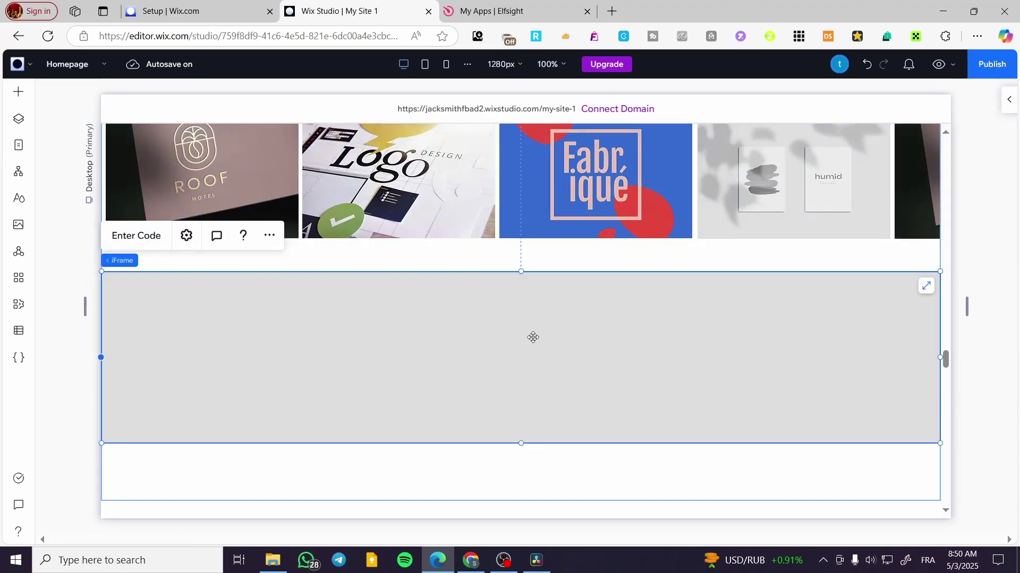
click(135, 236)
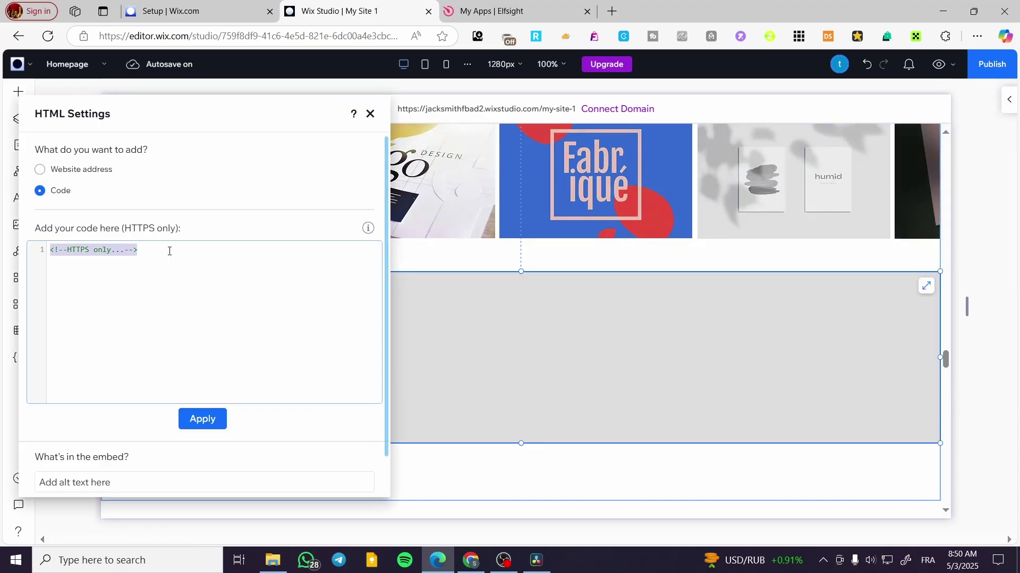
click(195, 424)
click(370, 113)
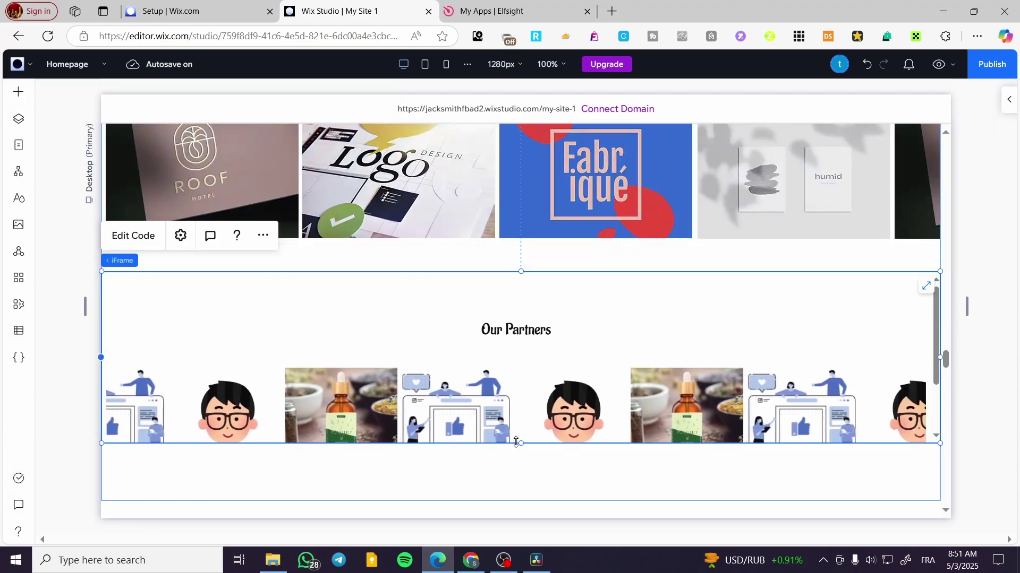
Step: Extend the iframe's height to fit the Our Partners ticker and review it together with the image row above
drag(518, 463, 513, 488)
click(530, 285)
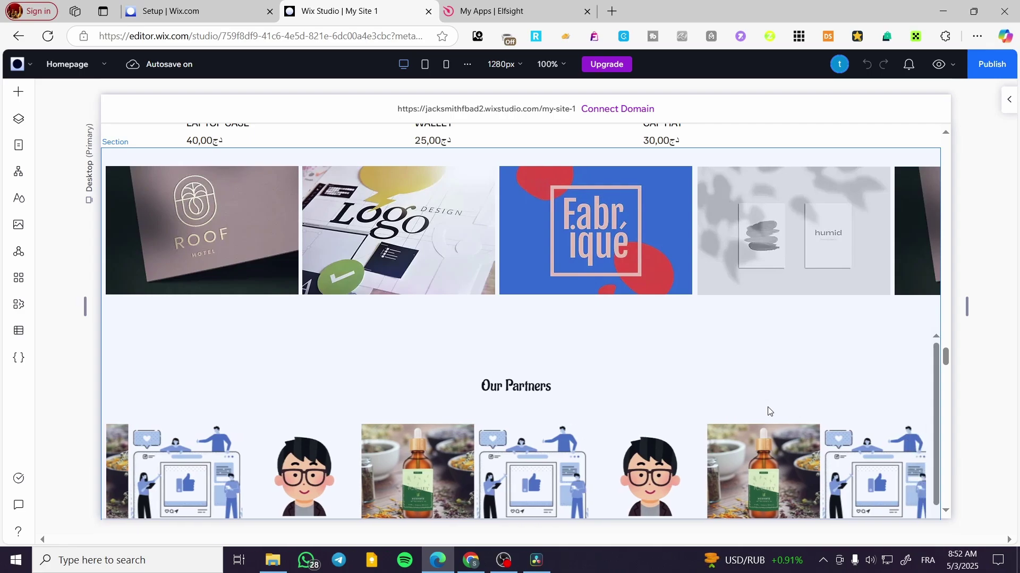
scroll(682, 394, up, 2)
scroll(539, 346, down, 2)
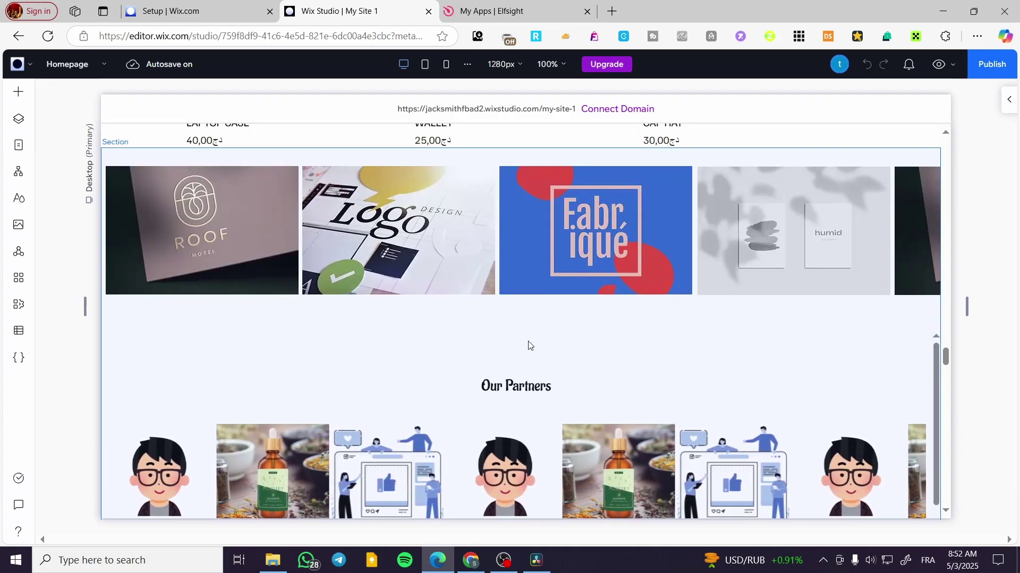
scroll(528, 345, down, 2)
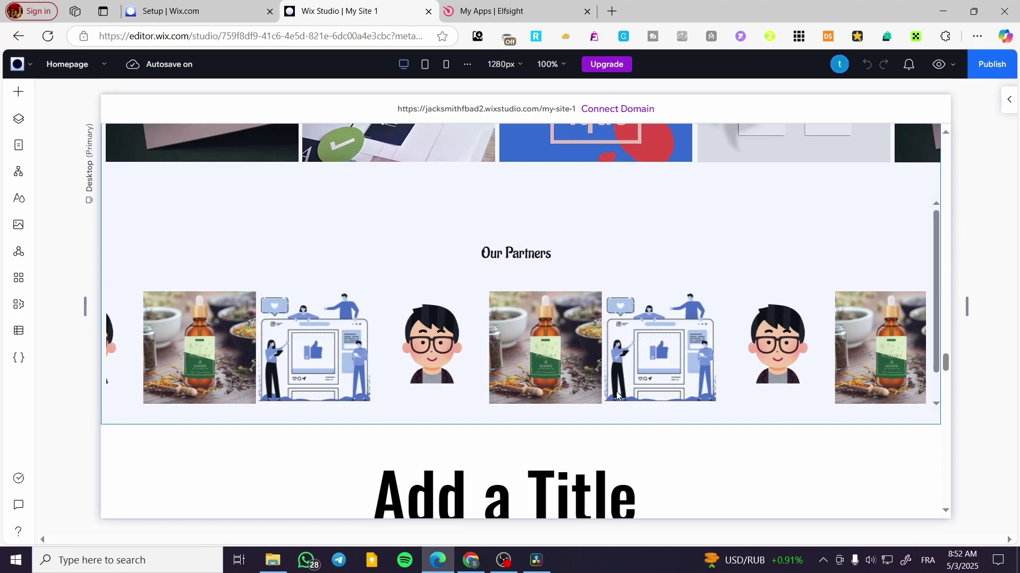
scroll(610, 394, up, 1)
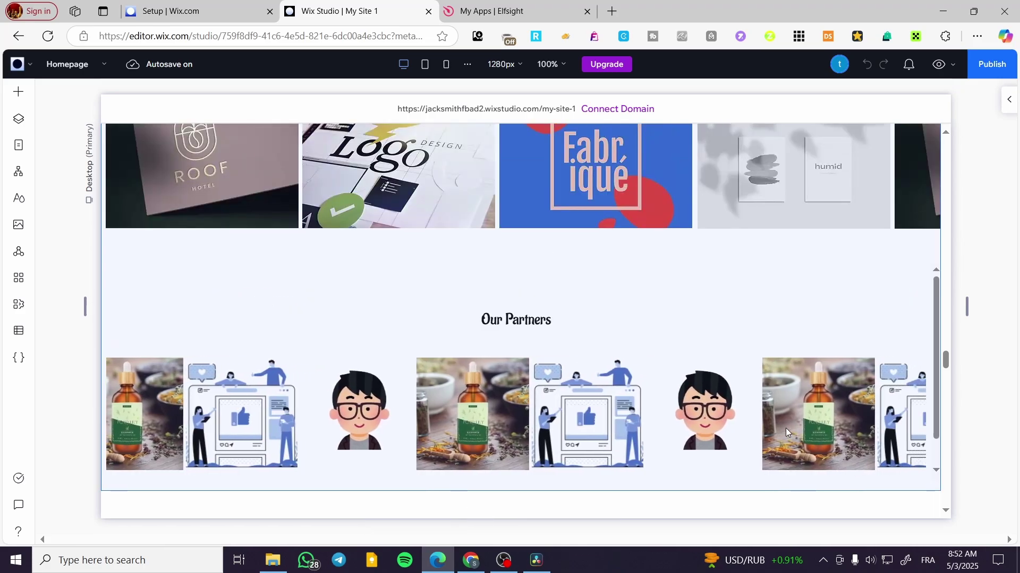
scroll(785, 428, up, 1)
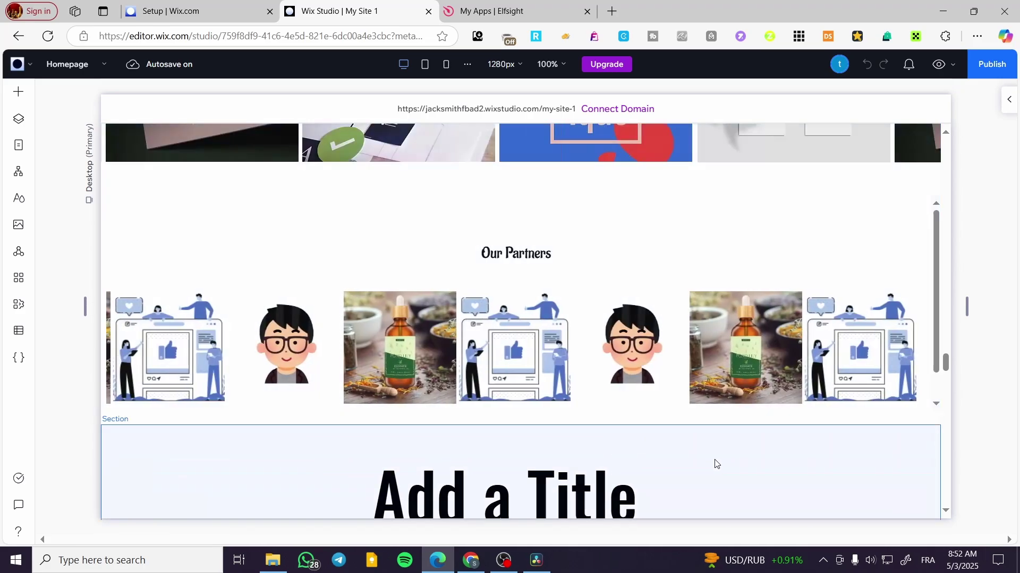
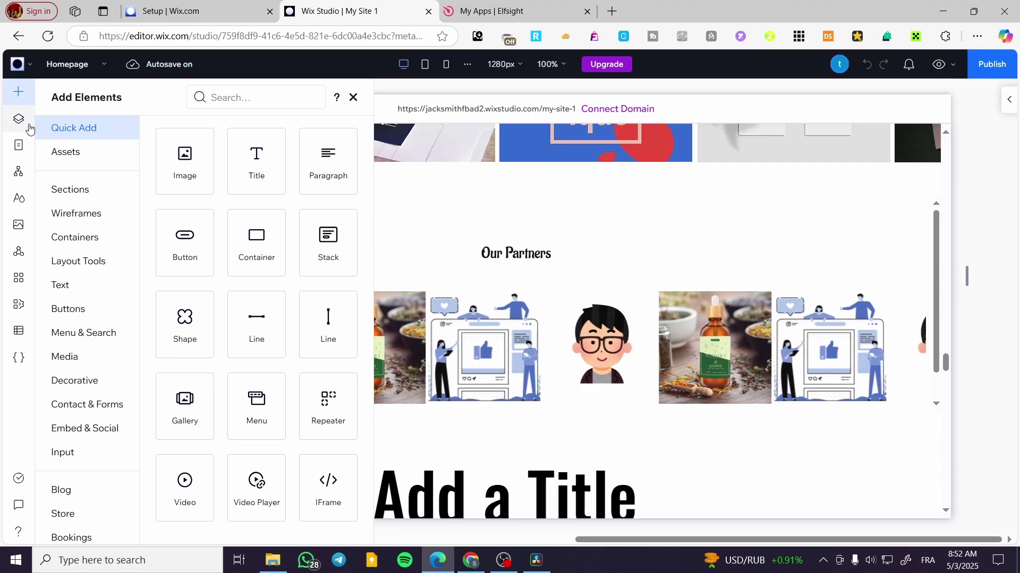
Step: Look through the Wireframes (Slideshow, Spotlight), Containers, Layout Tools and Decorative element categories
click(94, 245)
click(94, 223)
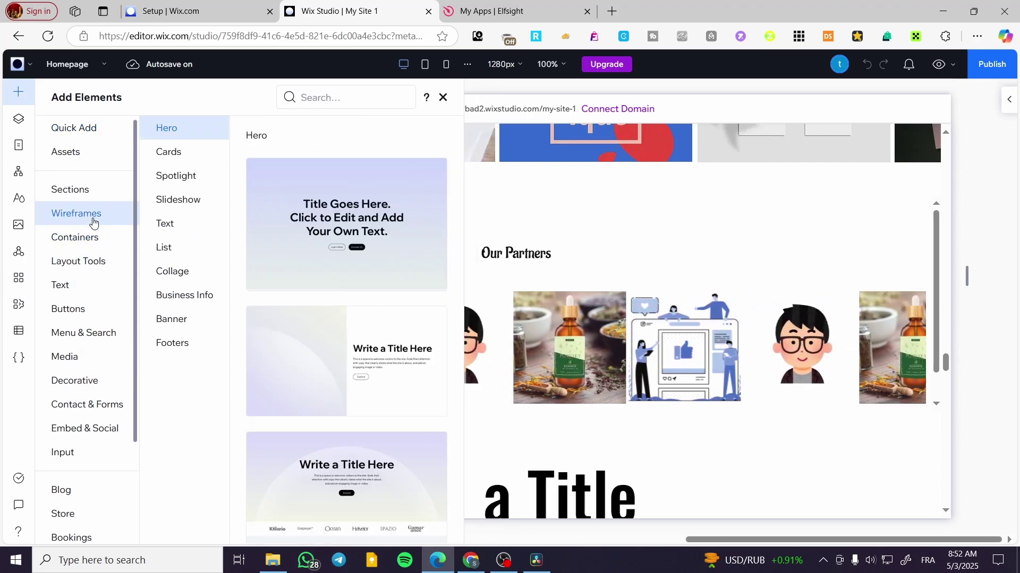
click(168, 204)
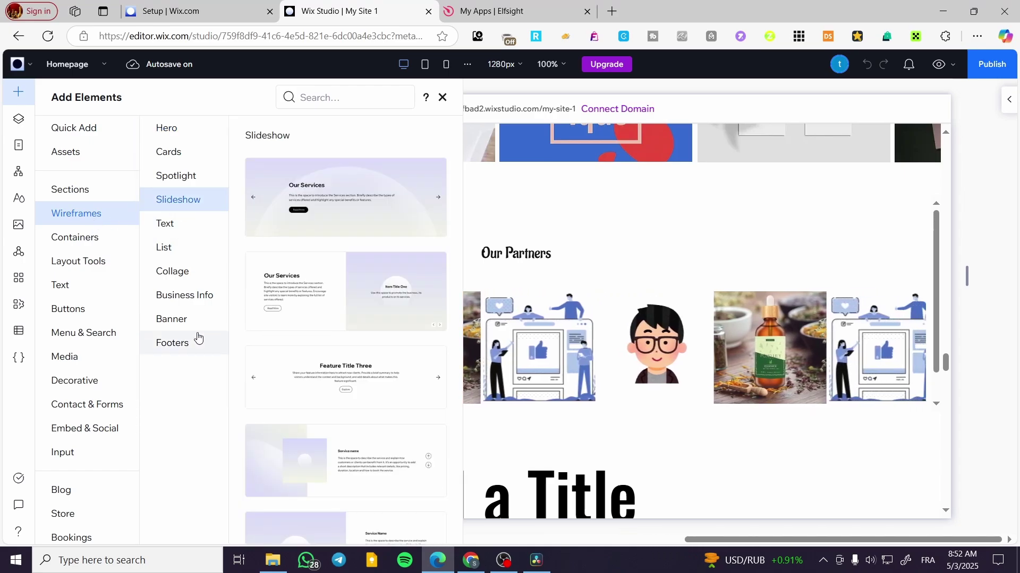
click(186, 181)
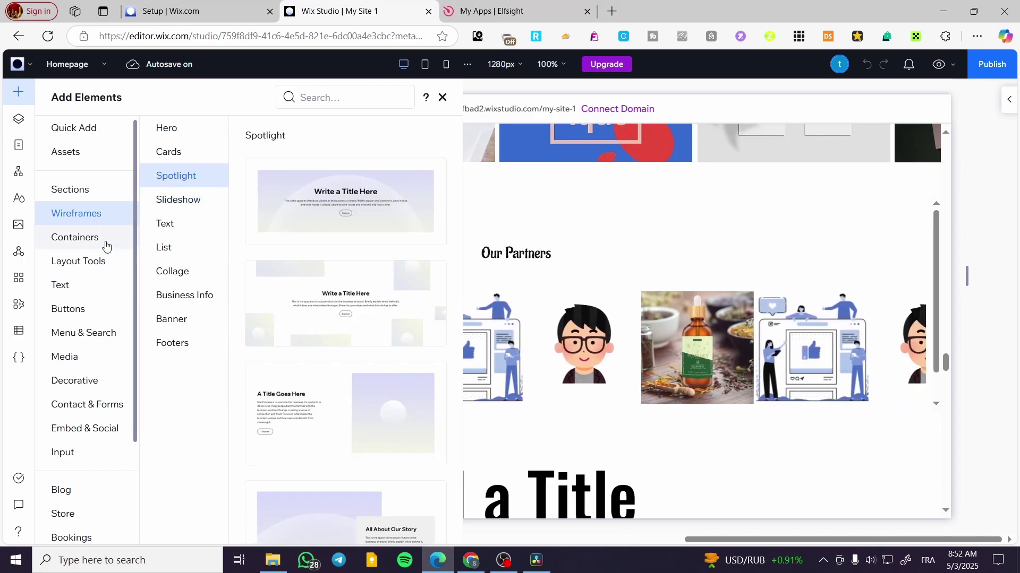
click(105, 240)
click(105, 266)
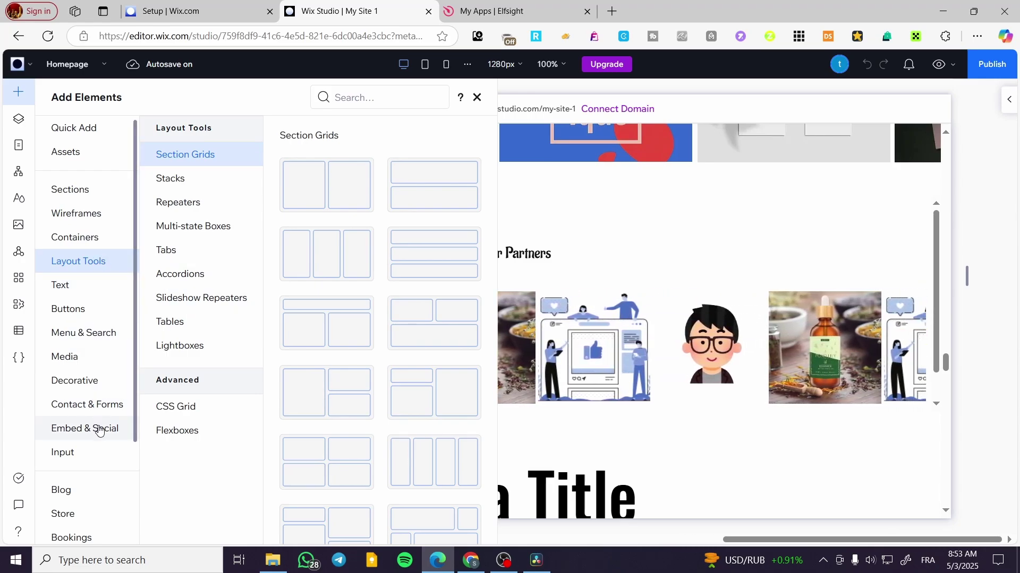
click(88, 383)
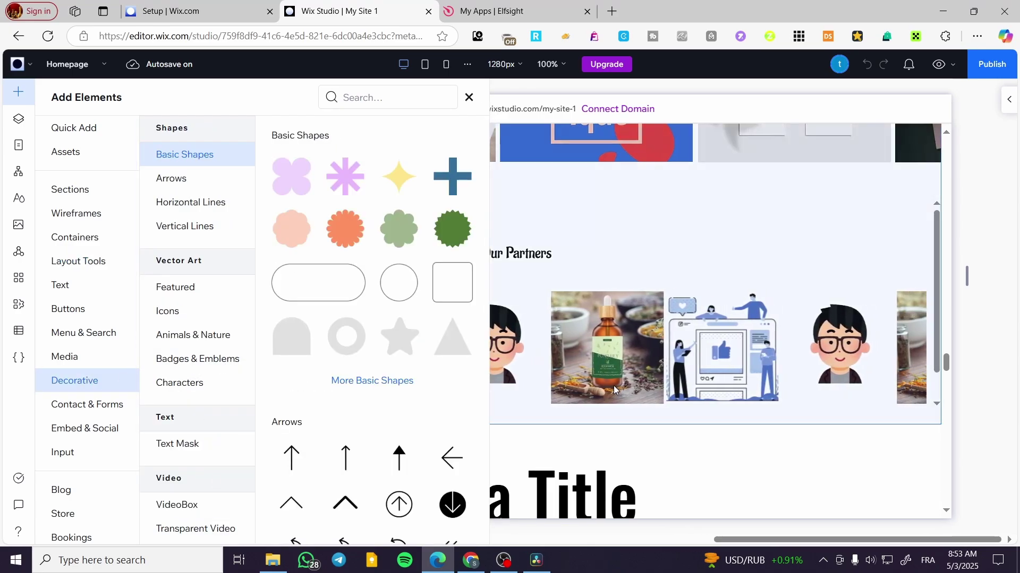
Step: Add the BOOM Text Marquee to the text section below the ticker and delete the overlapping "Add a Title" text
scroll(653, 425, down, 5)
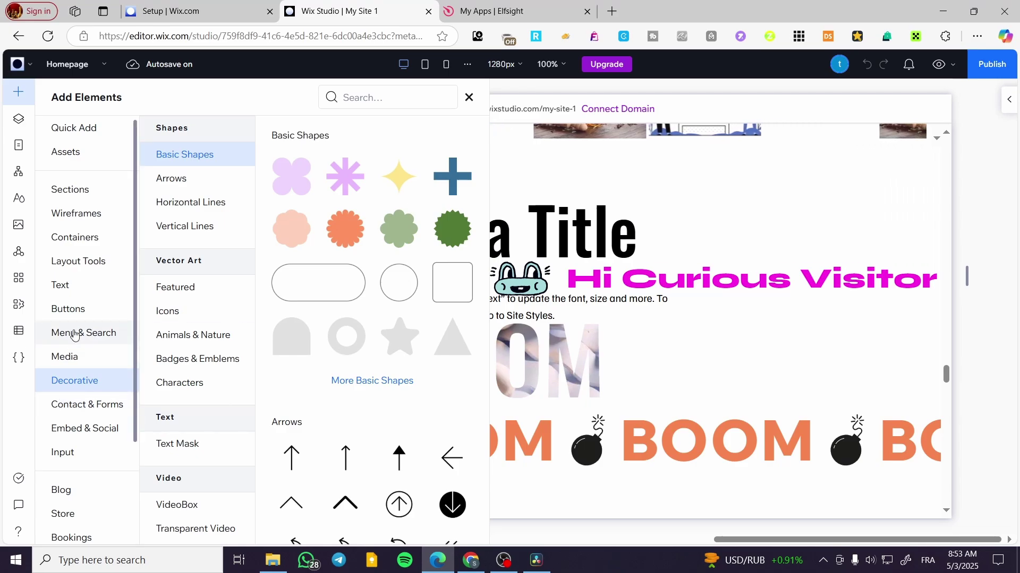
click(73, 311)
click(62, 285)
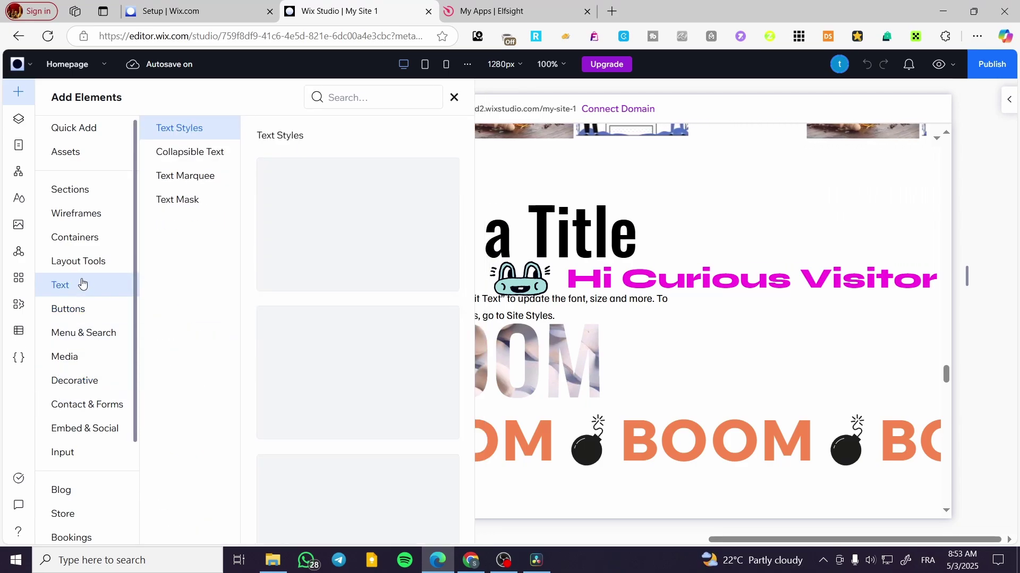
click(194, 176)
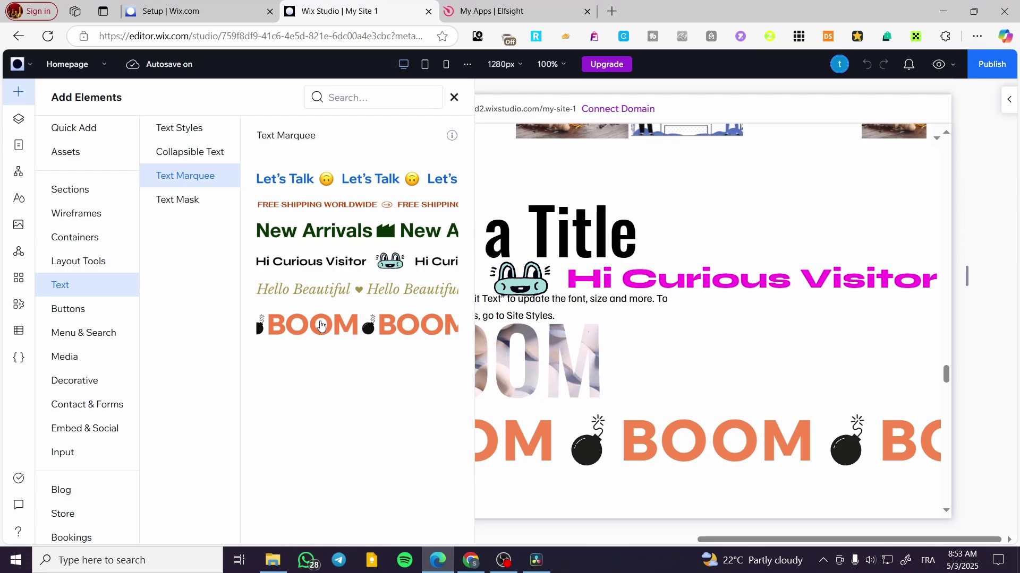
drag(321, 325, 475, 179)
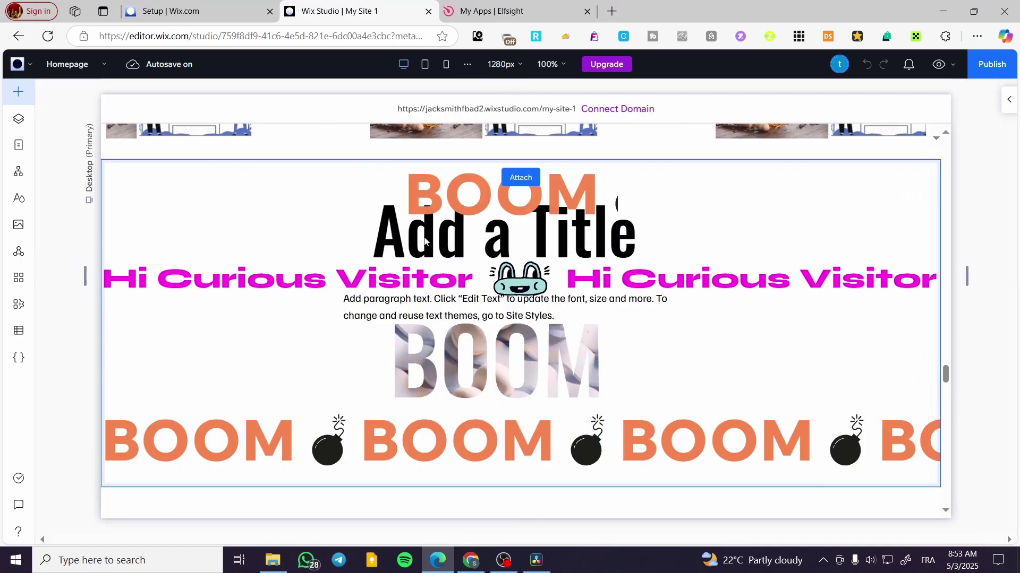
click(386, 243)
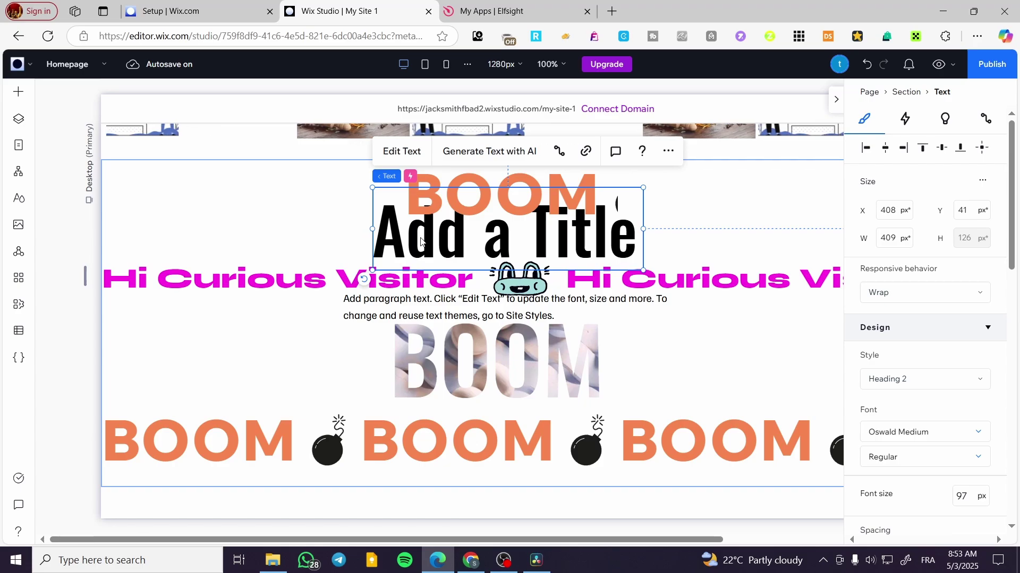
key(Delete)
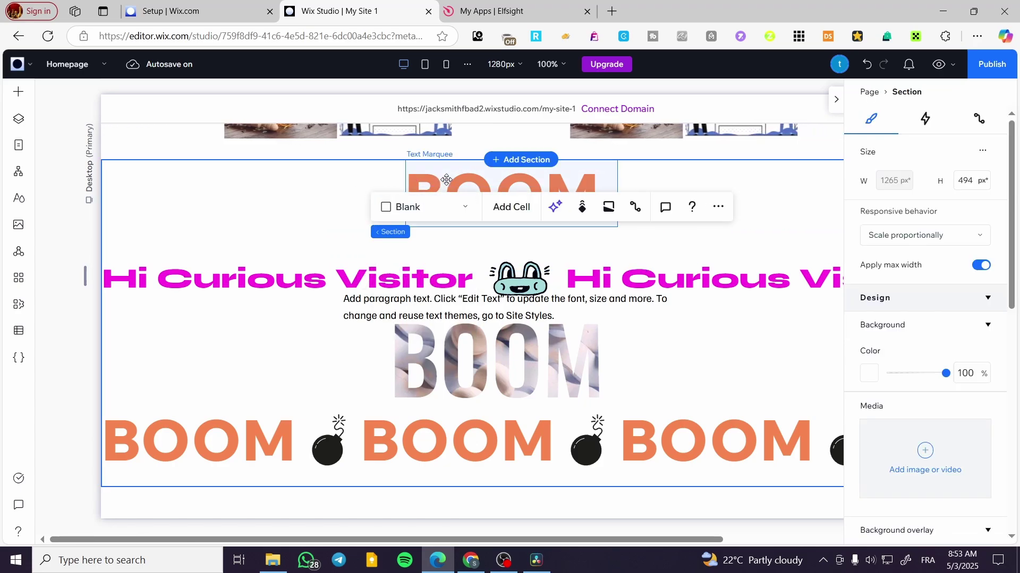
Step: Move the new BOOM marquee to the section's left edge at X 0, Y 21 and stretch it to about 1264 px wide
click(446, 180)
drag(446, 179, 142, 193)
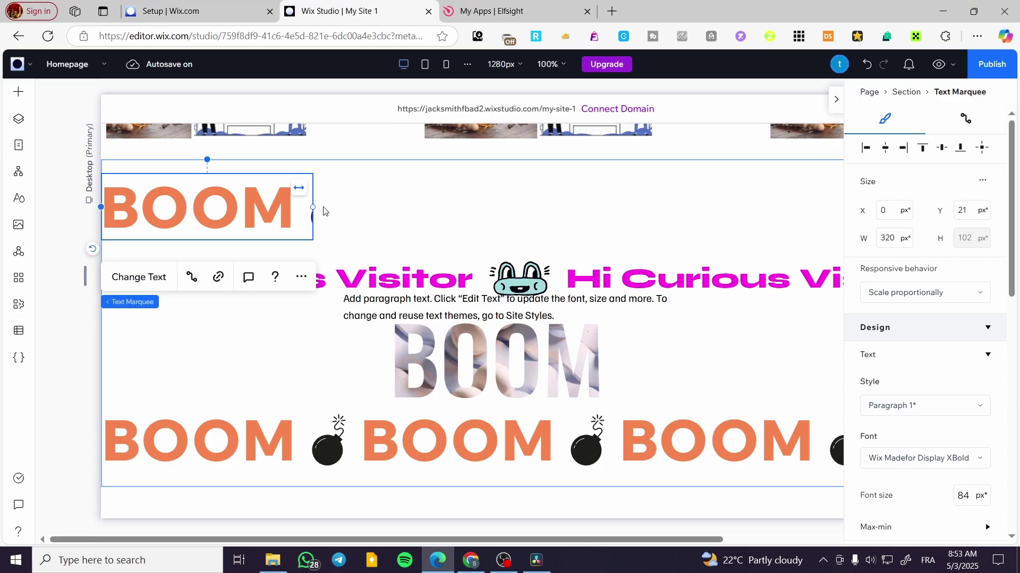
drag(313, 208, 873, 209)
click(838, 101)
drag(941, 222, 941, 222)
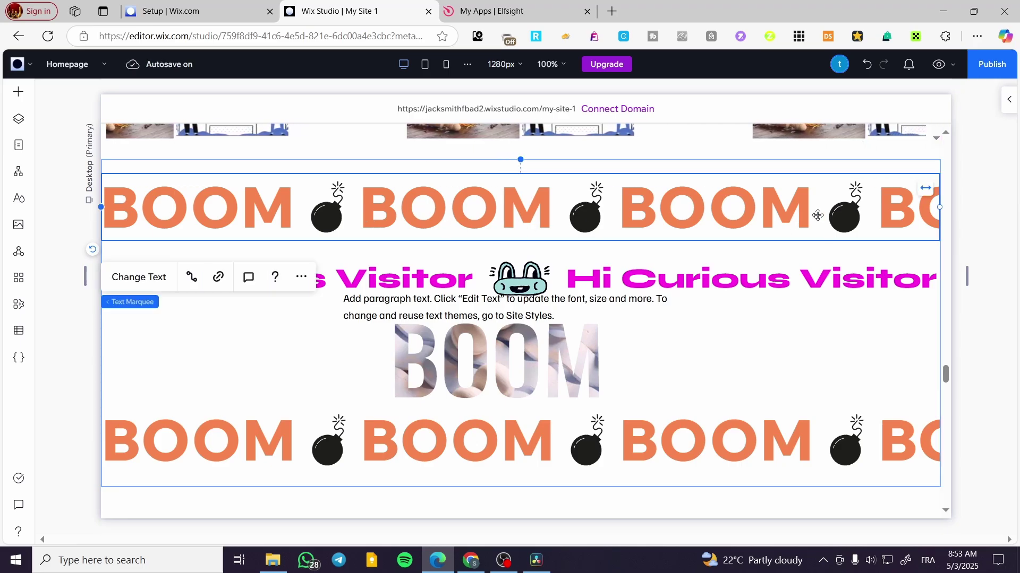
Step: Examine the upper BOOM marquee's design settings, including text style, spacing and separator options
click(1012, 106)
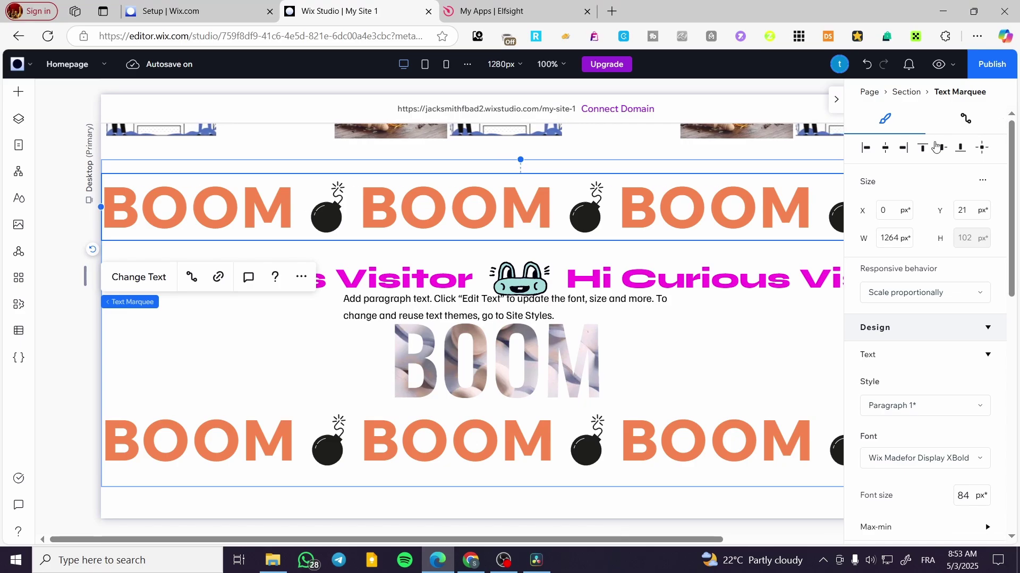
scroll(982, 323, down, 6)
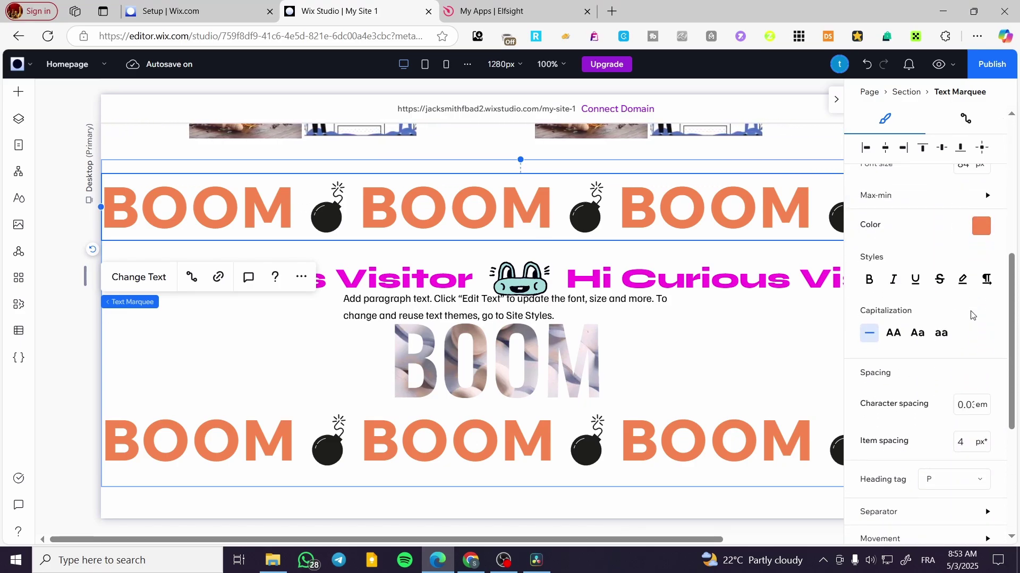
scroll(971, 315, down, 5)
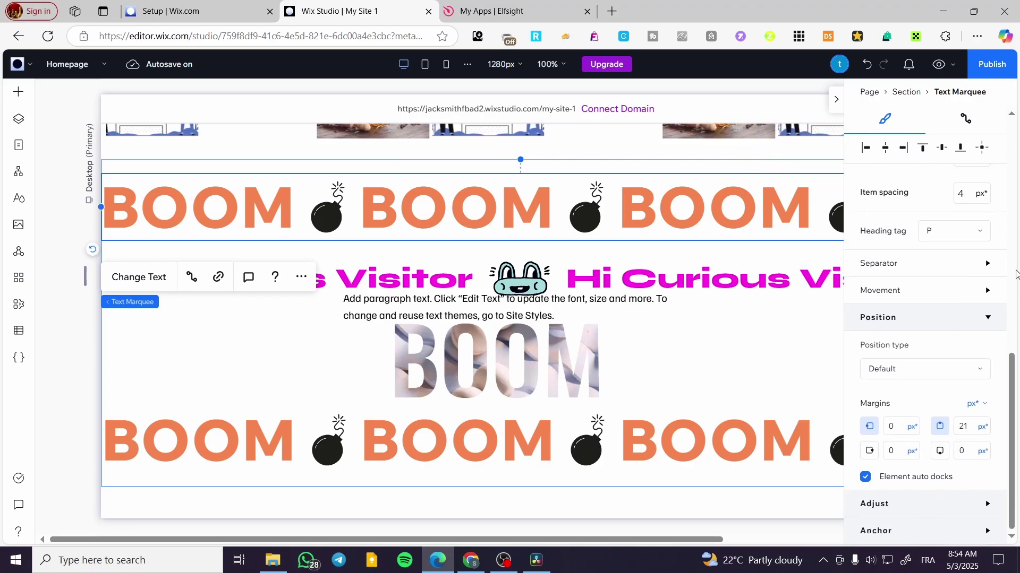
click(989, 264)
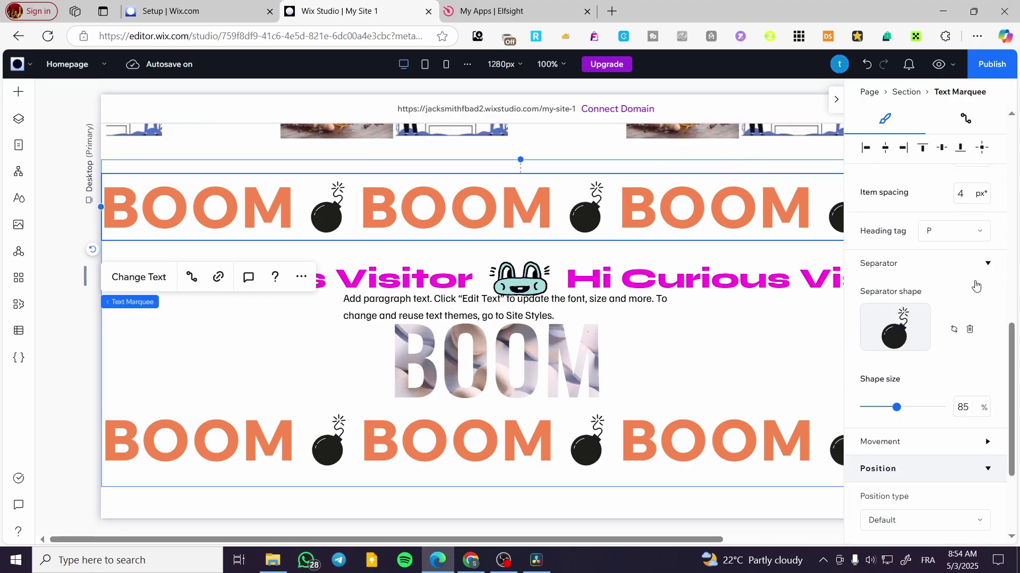
Step: Search the Wix shape library for "logo" as a marquee separator, then close it without choosing a shape
click(912, 336)
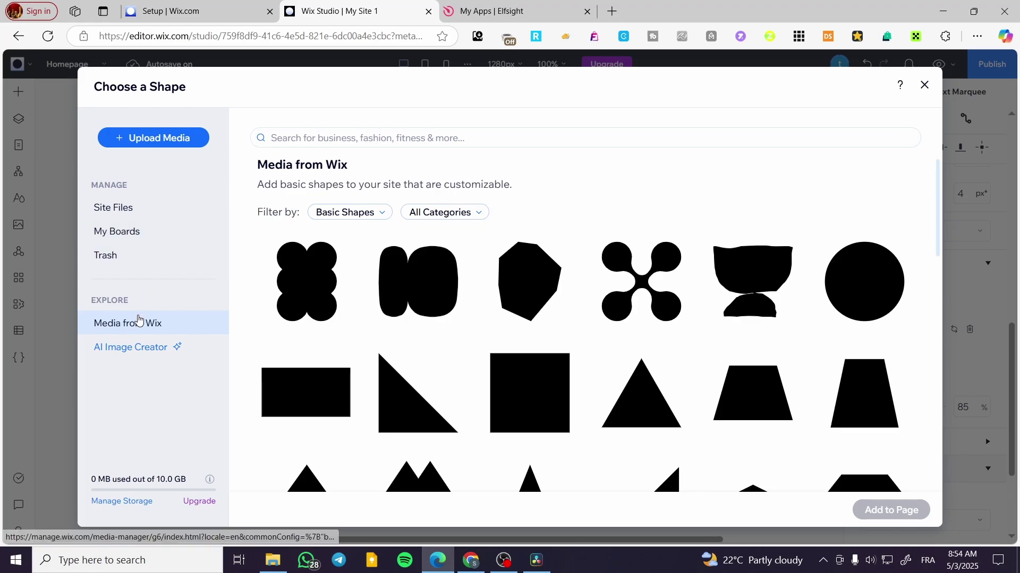
click(361, 136)
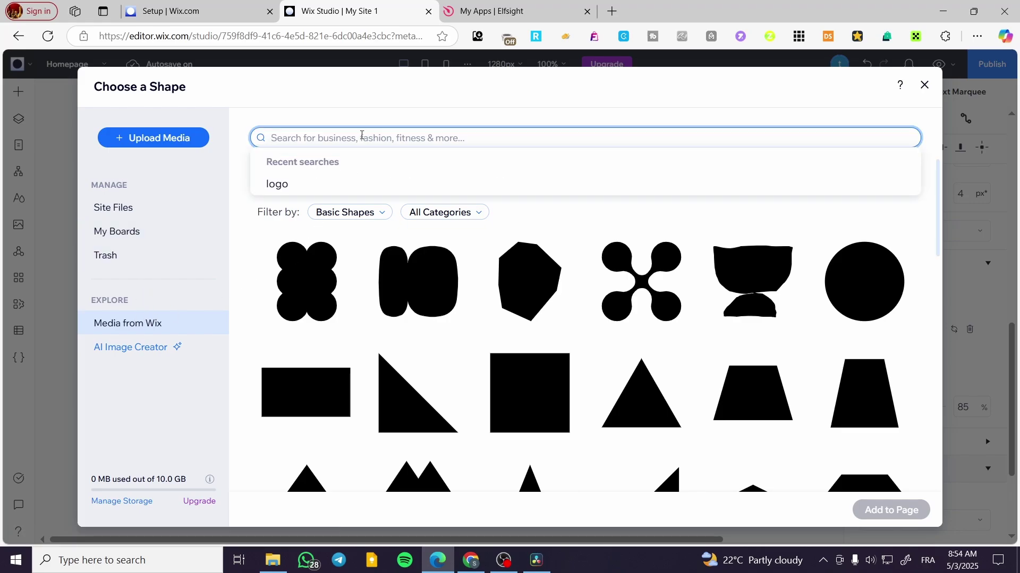
text(logog)
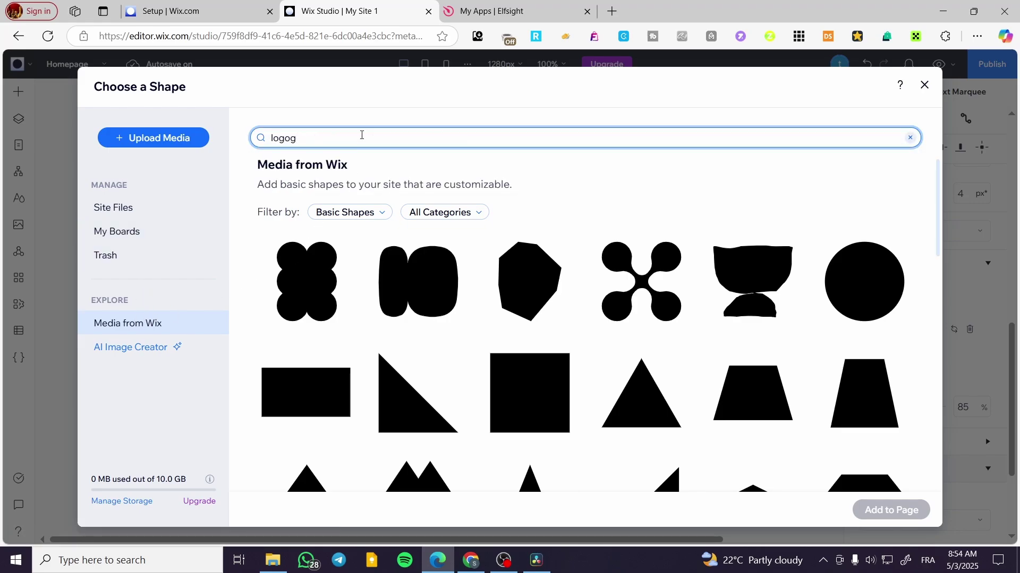
key(BackSpace)
key(Return)
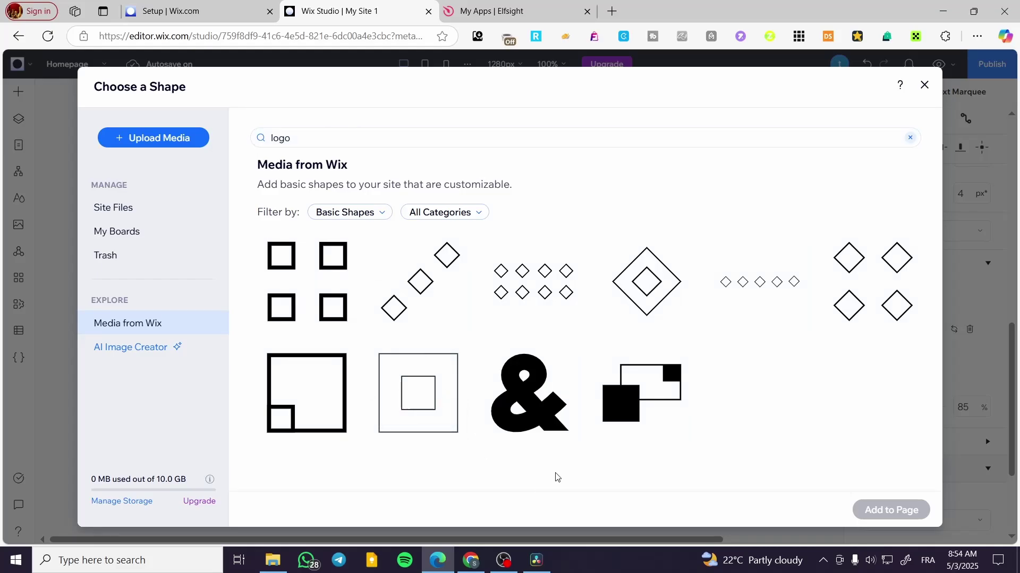
click(924, 86)
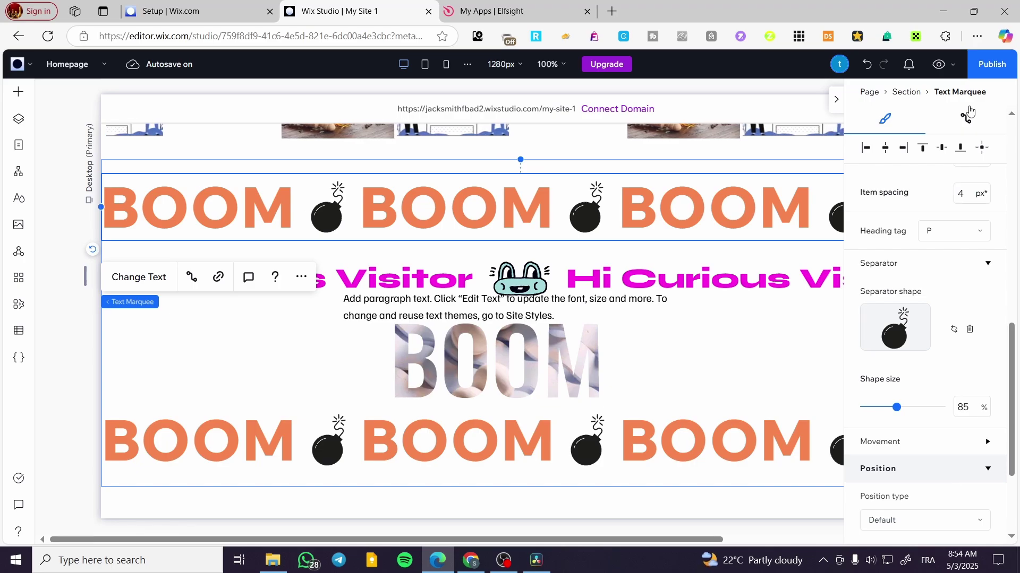
Step: Collapse the marquee's settings and review the logo image row and Our Partners ticker above it
click(835, 99)
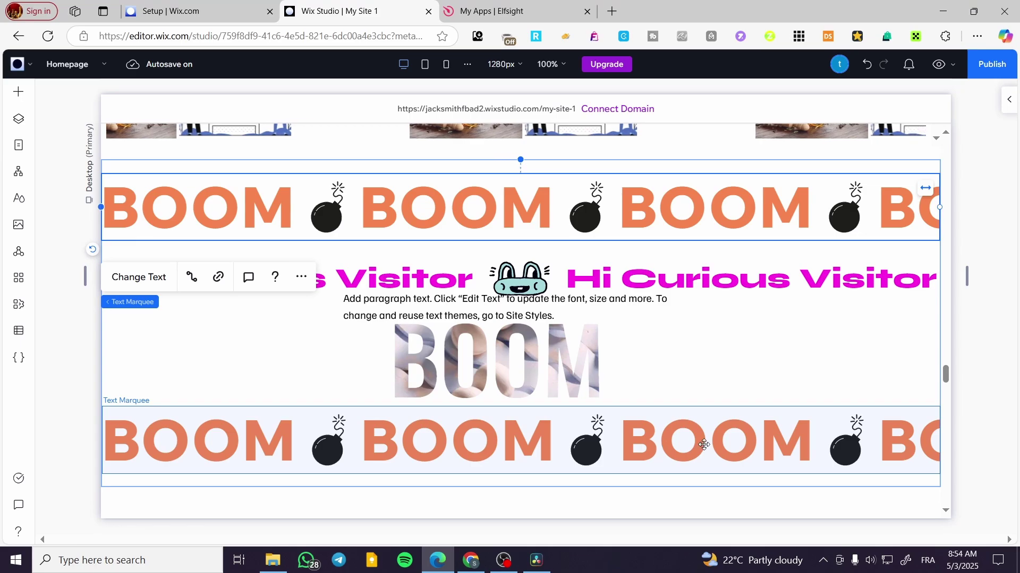
scroll(536, 262, up, 10)
scroll(537, 291, down, 3)
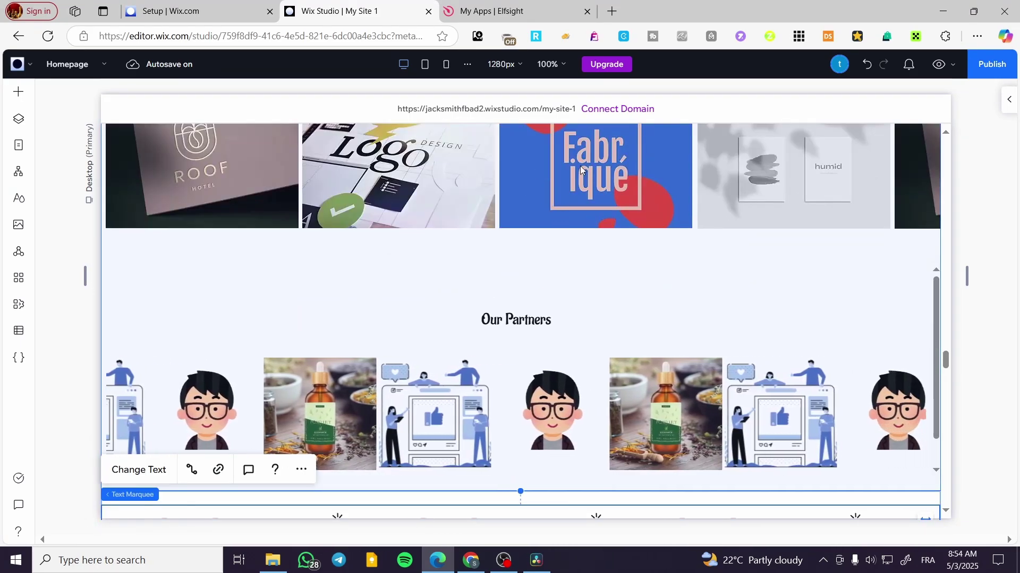
mouse_move(510, 5)
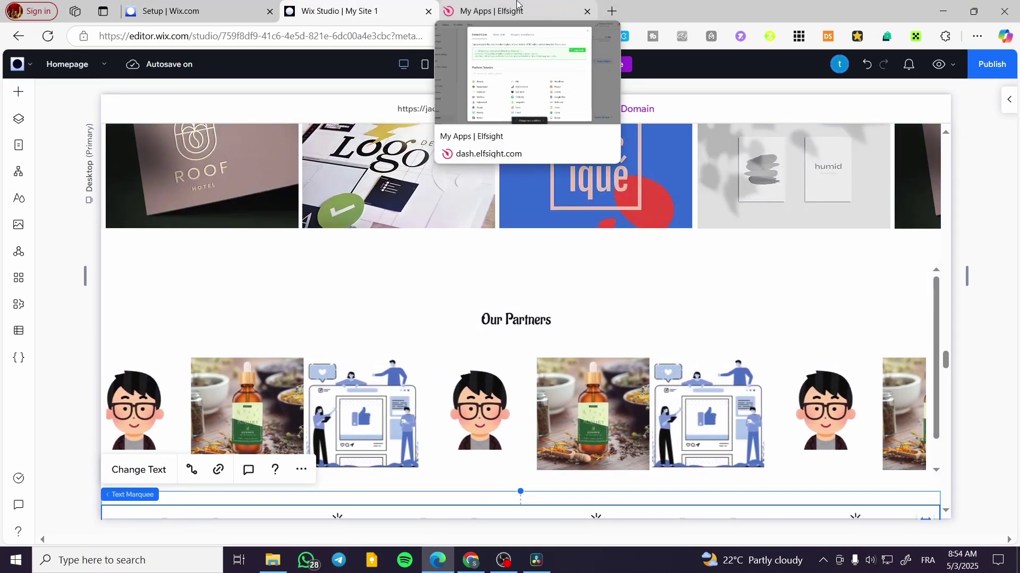